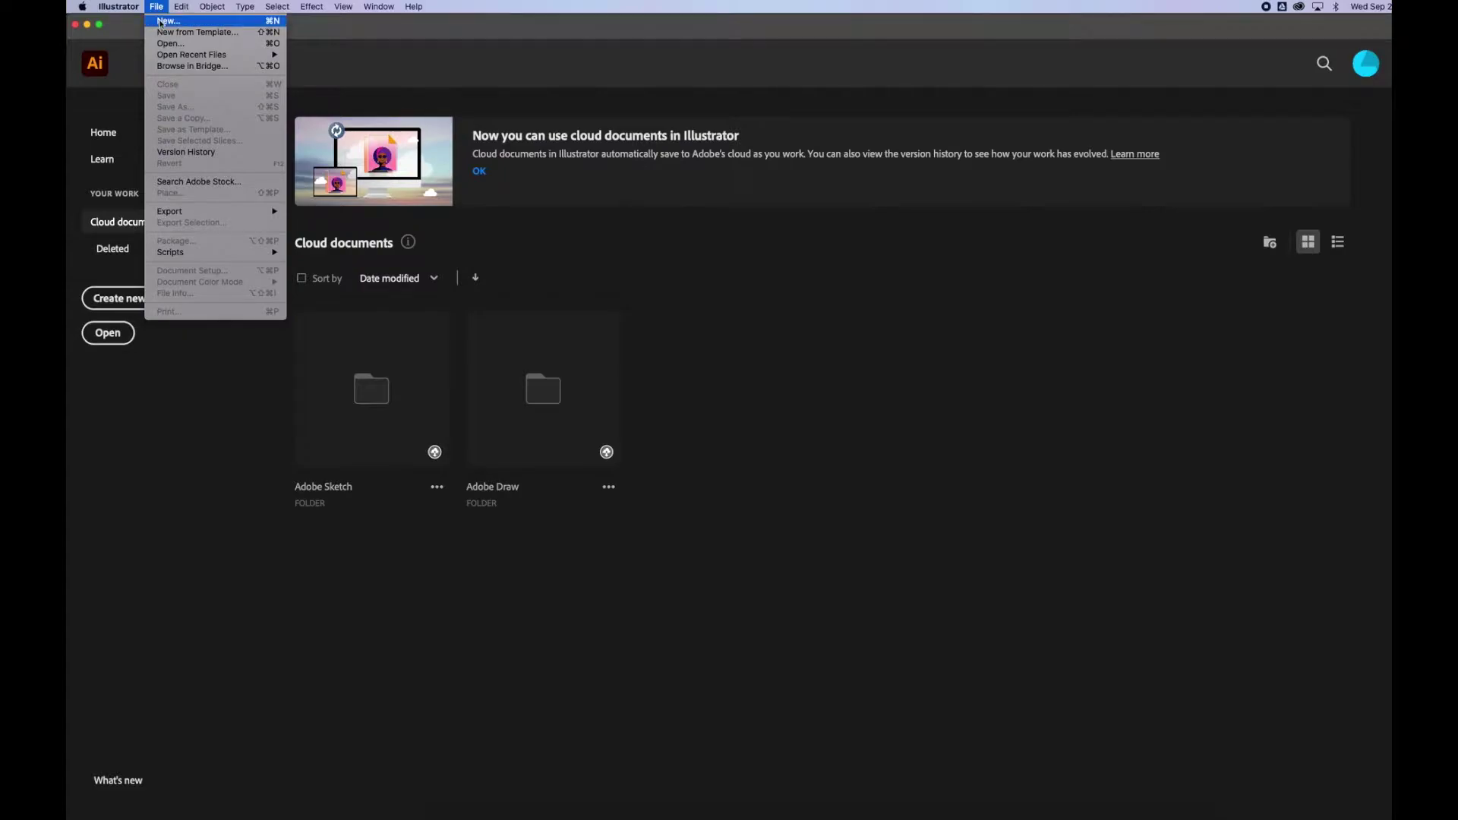
Create a blank Letter print document (612 × 792 pt) named Color Wheel plus the author's name.
{"action": "left_click", "coordinate": [160, 22]}
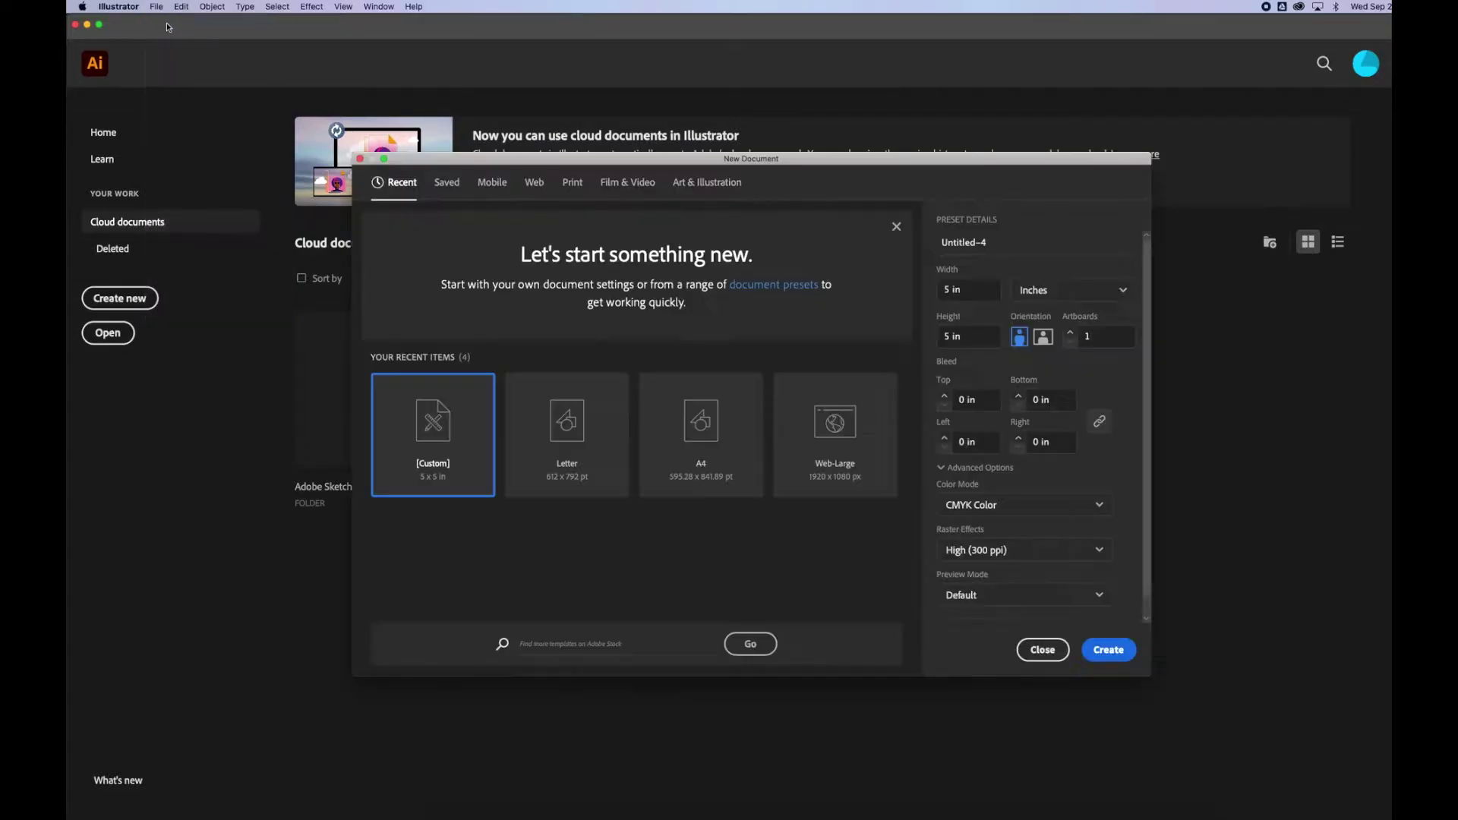
{"action": "left_click", "coordinate": [574, 184]}
{"action": "left_click", "coordinate": [437, 319]}
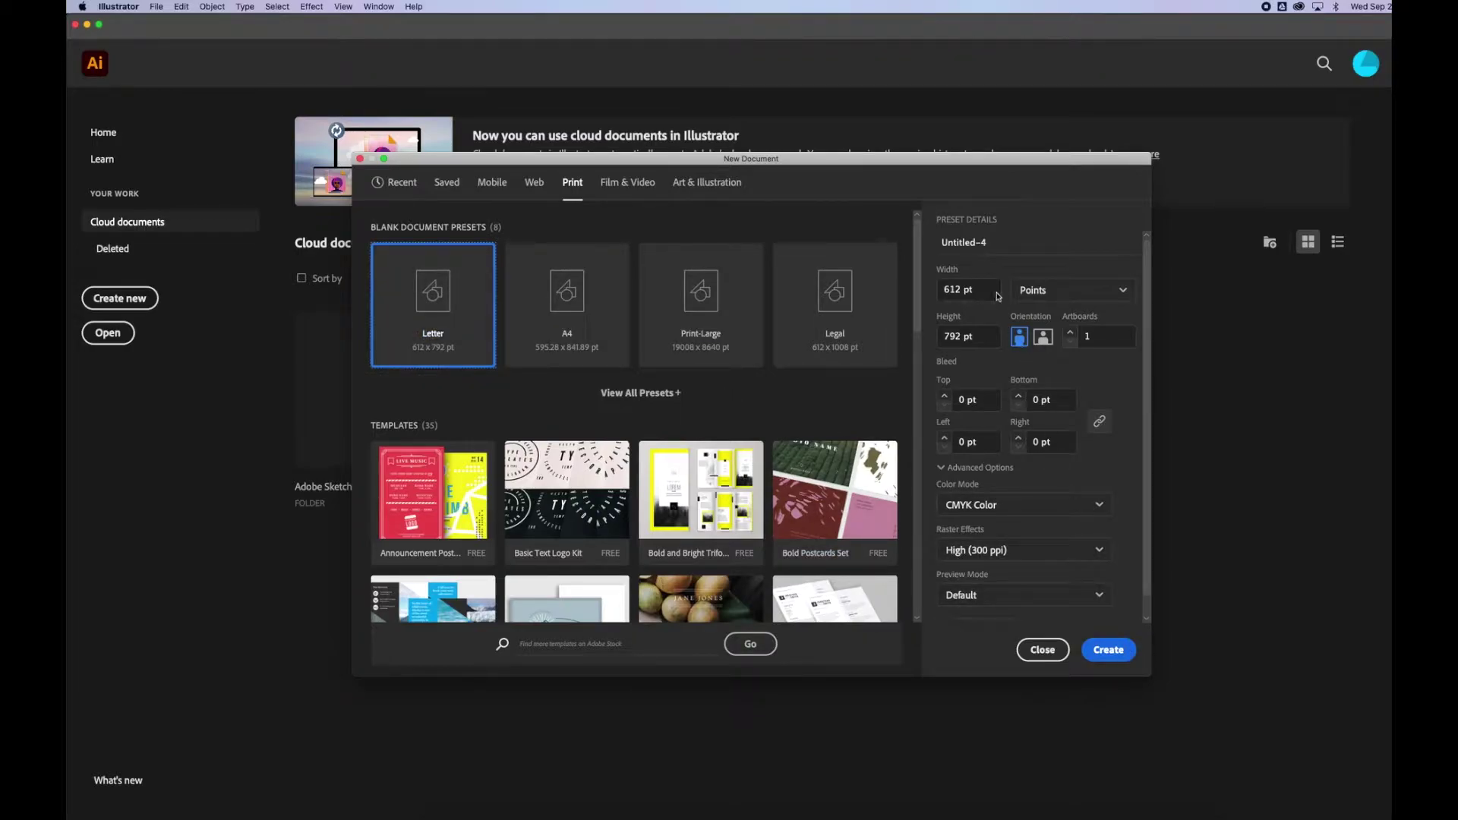
{"action": "left_click", "coordinate": [985, 244]}
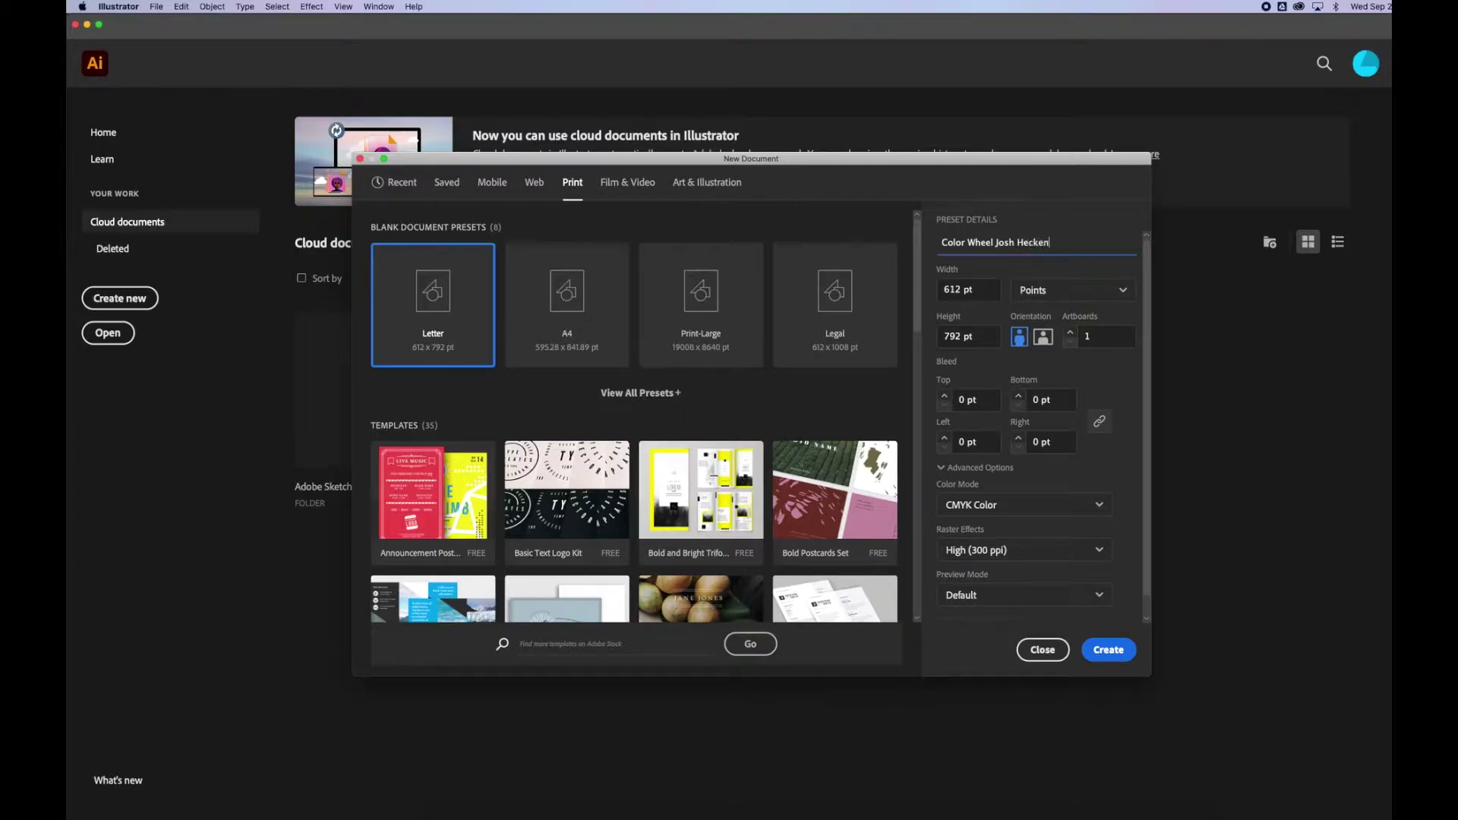
{"action": "left_click", "coordinate": [1103, 649]}
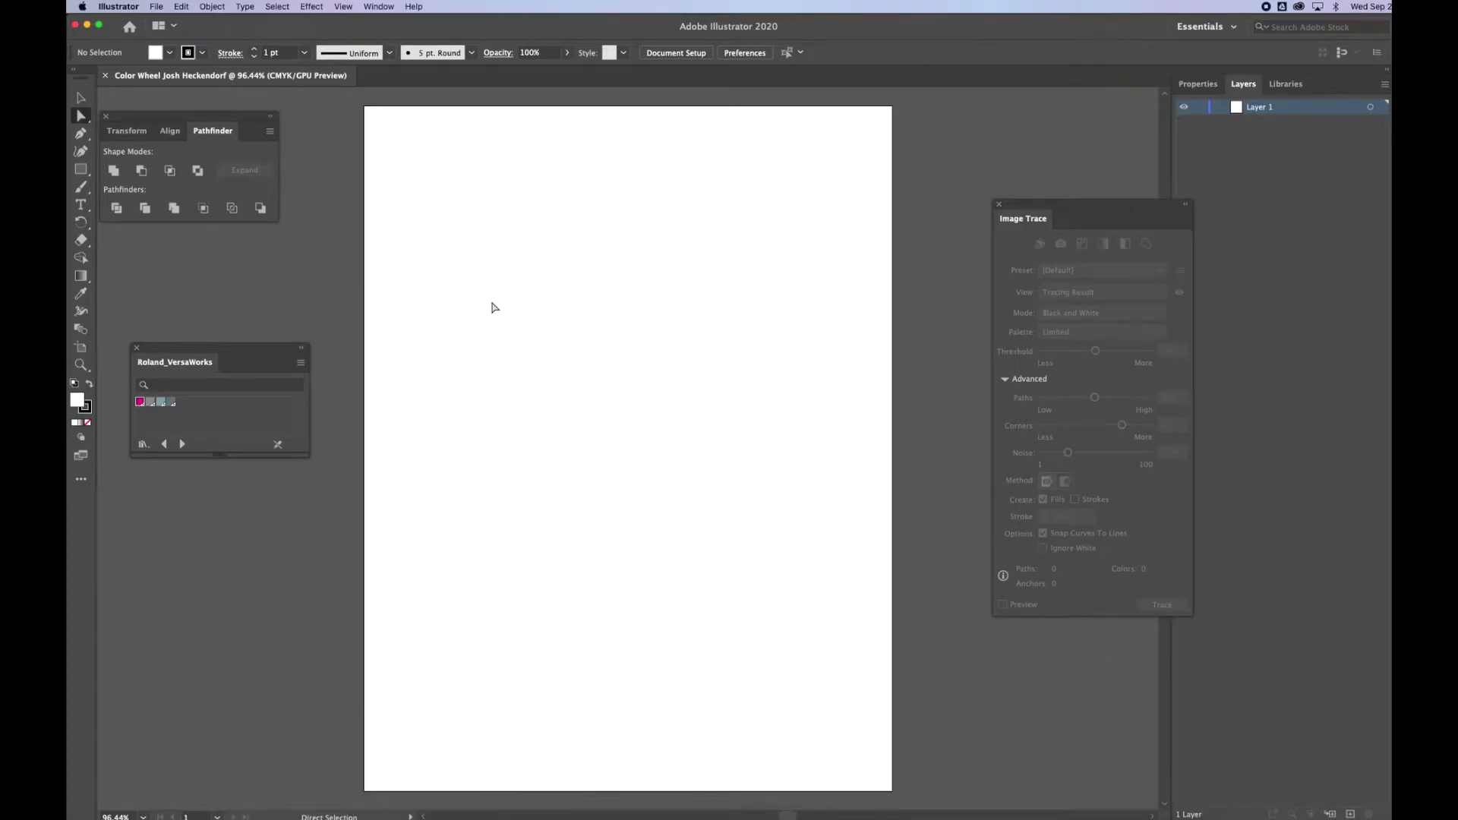
Draw a red square with no stroke near the top of the page.
{"action": "left_click", "coordinate": [82, 170]}
{"action": "left_click", "coordinate": [202, 53]}
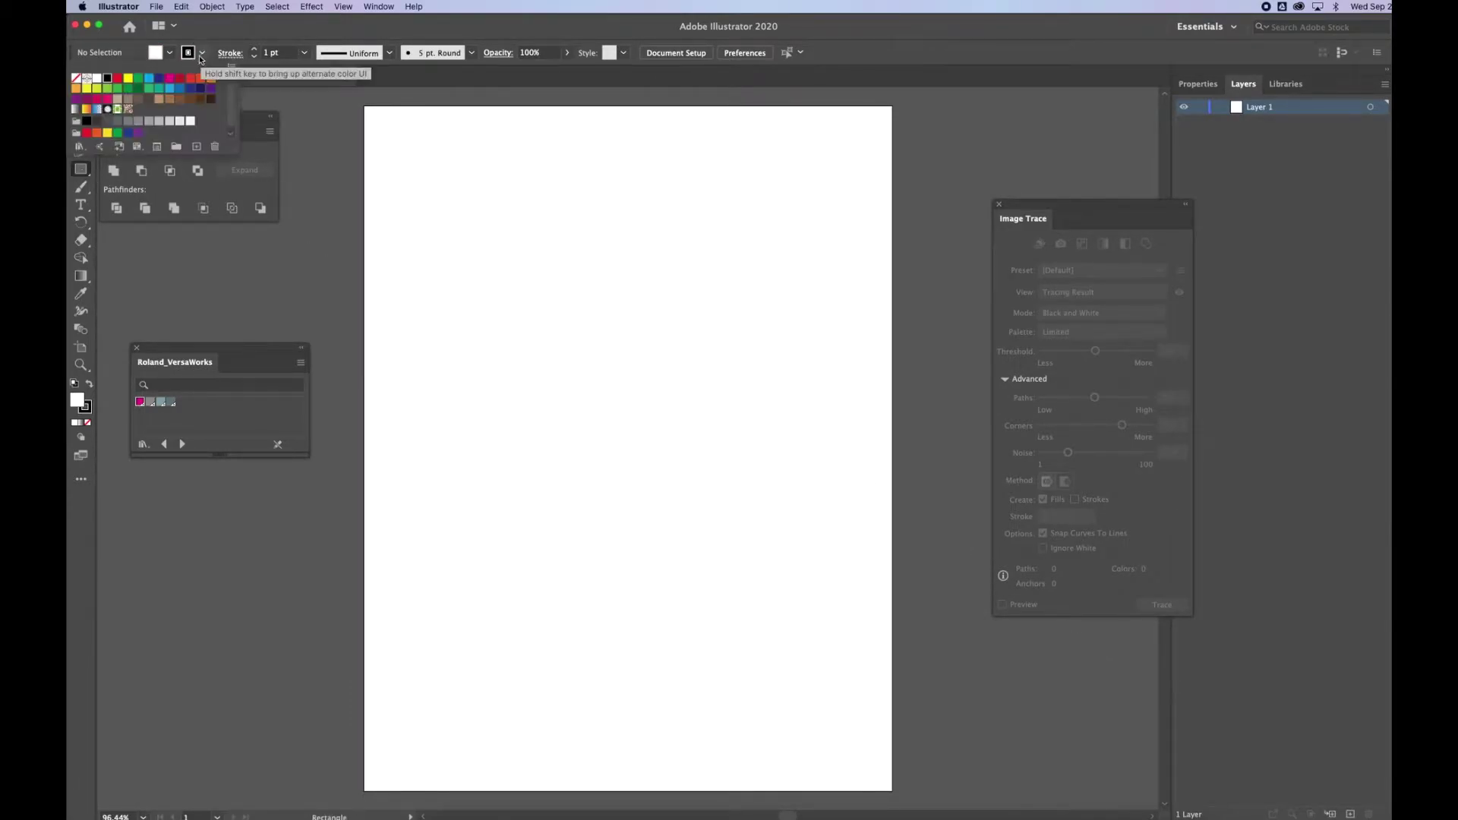
{"action": "left_click", "coordinate": [76, 77]}
{"action": "left_click", "coordinate": [168, 56]}
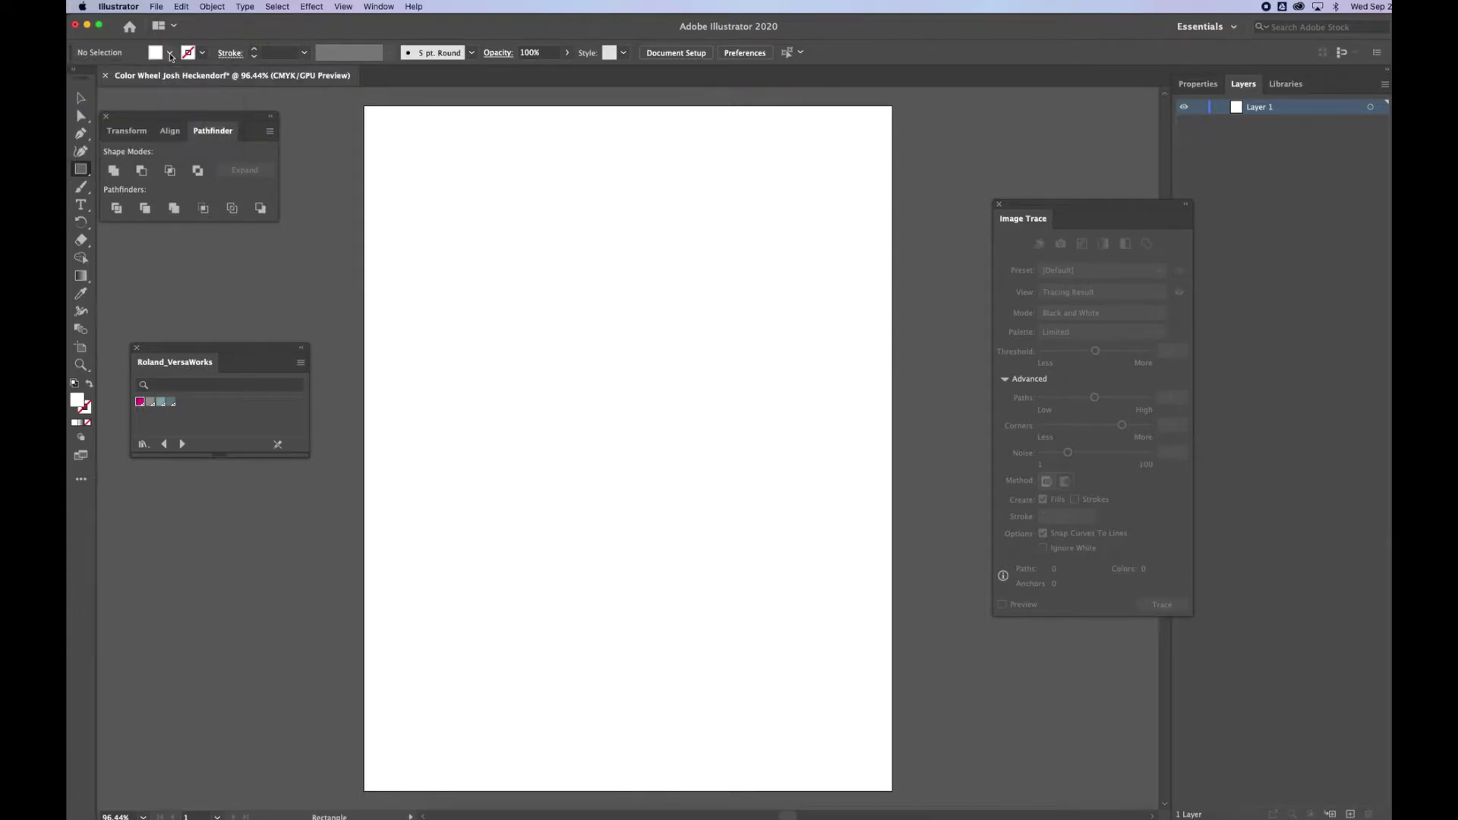
{"action": "left_click", "coordinate": [171, 56]}
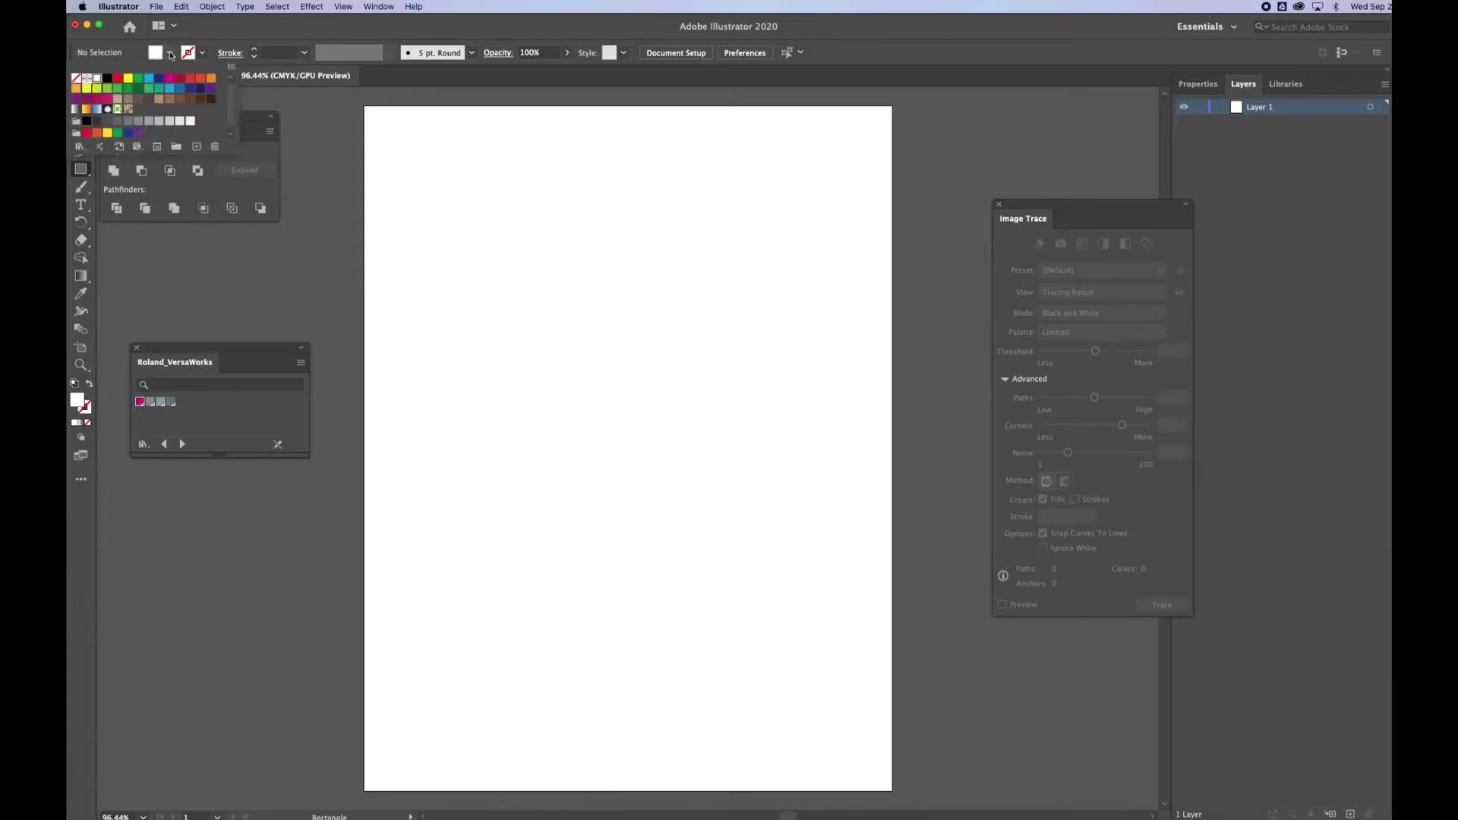
{"action": "left_click", "coordinate": [118, 79]}
{"action": "left_click", "coordinate": [585, 212]}
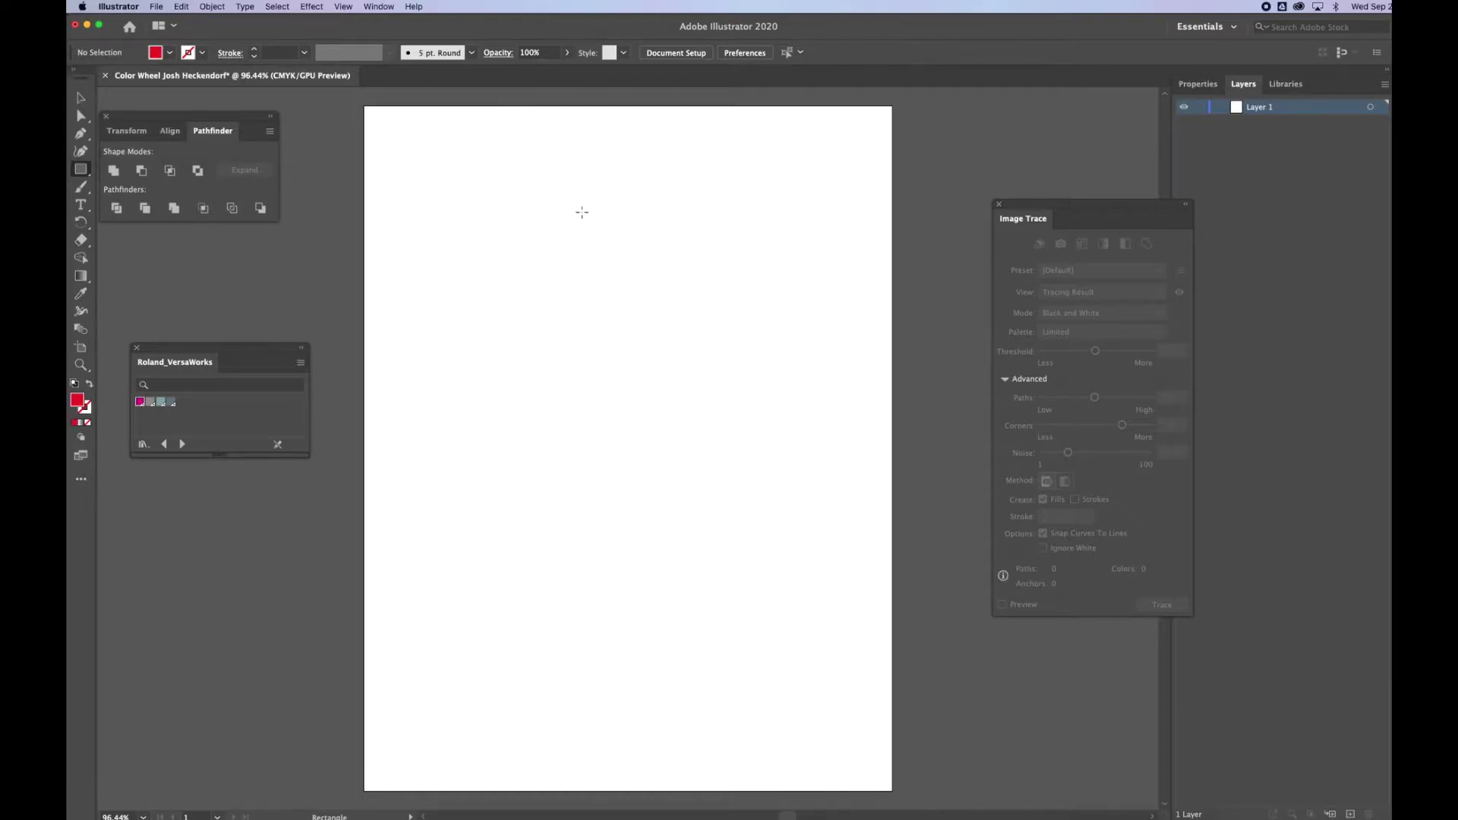
{"action": "left_click_drag", "start_coordinate": [581, 212], "coordinate": [654, 283]}
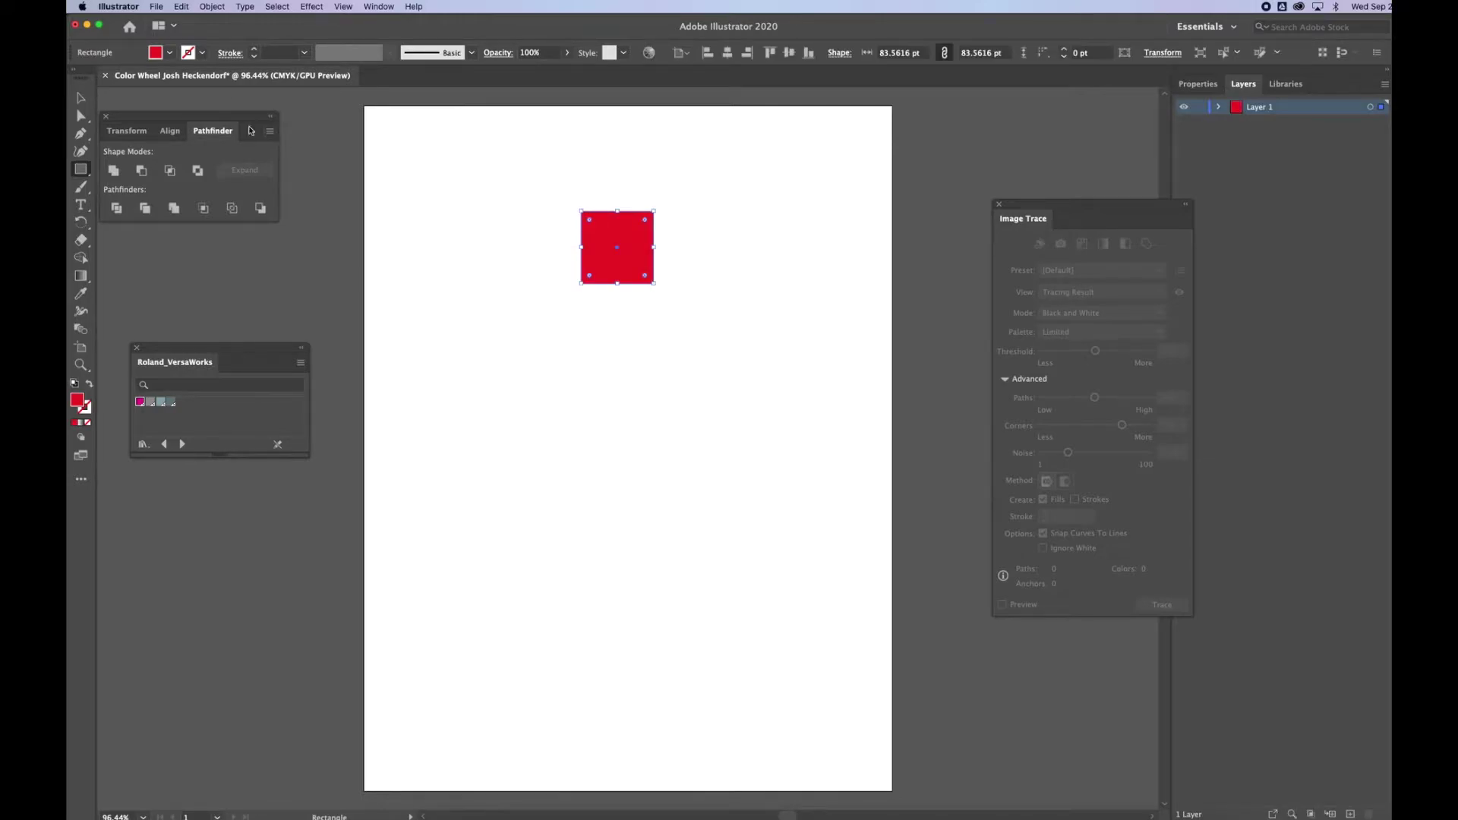
Copy the red square down and to the right and make it yellow.
{"action": "left_click", "coordinate": [81, 98]}
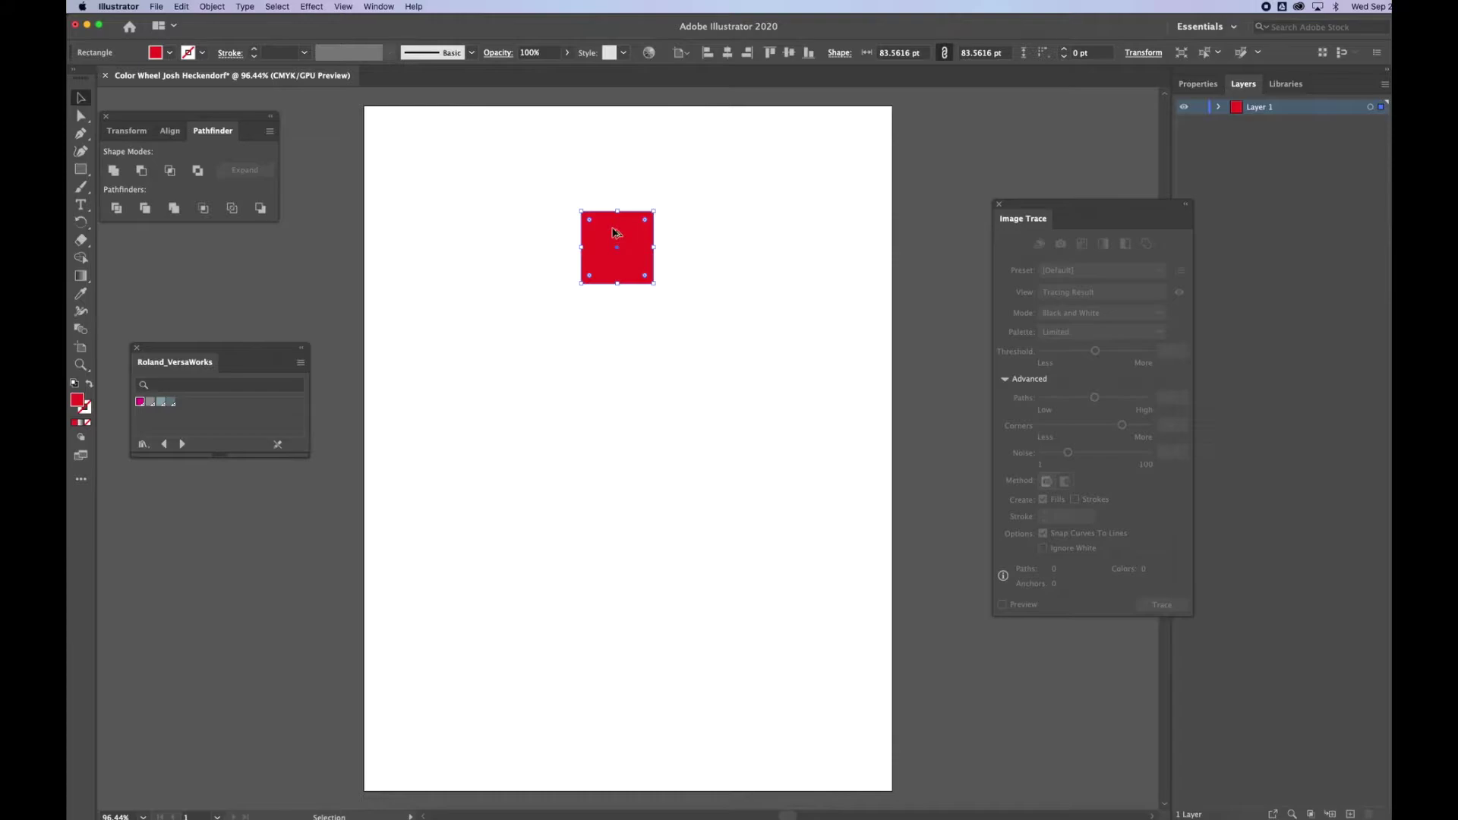
{"action": "left_click_drag", "start_coordinate": [616, 232], "coordinate": [770, 446]}
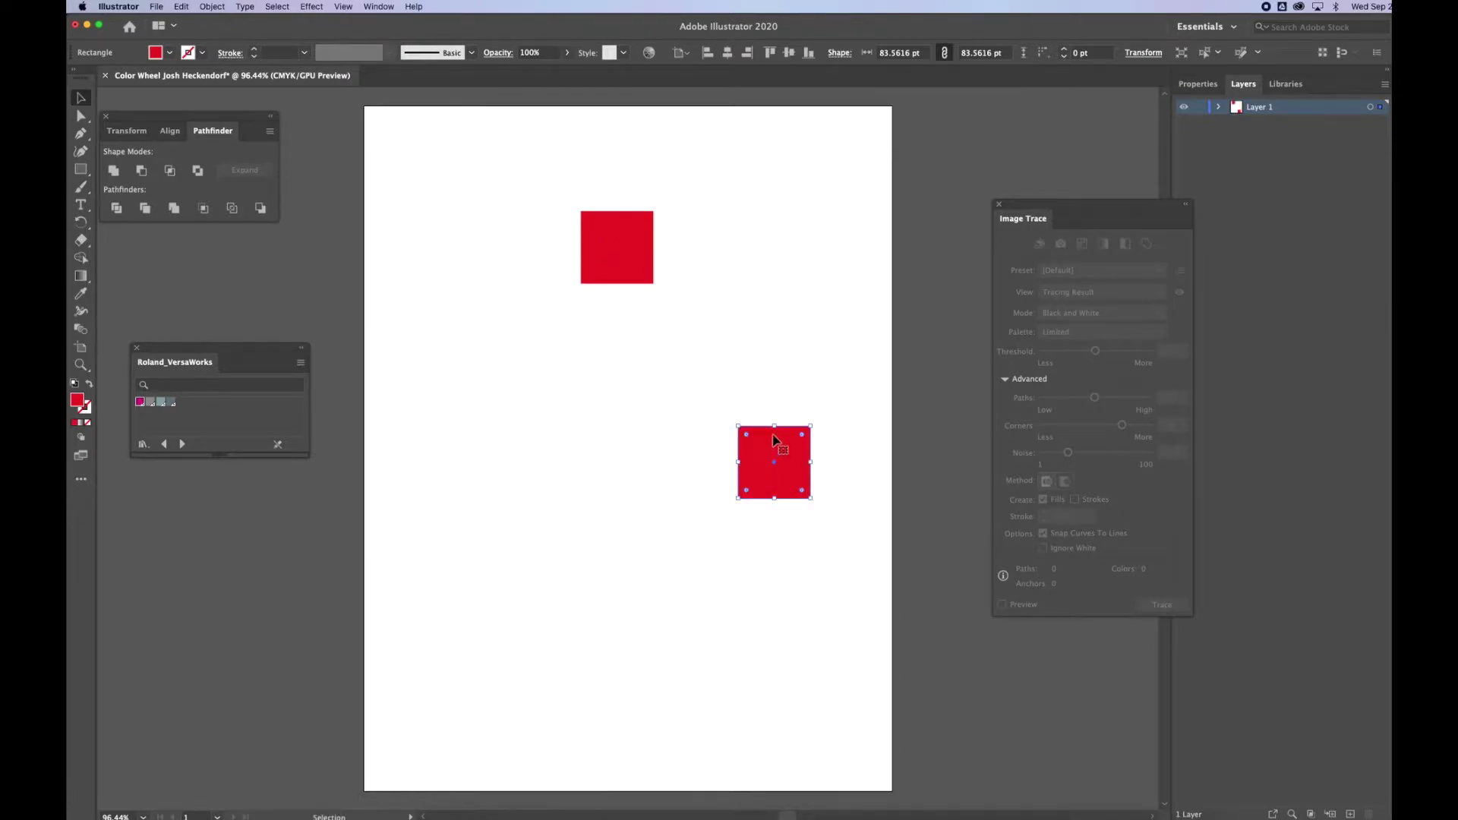
{"action": "left_click", "coordinate": [170, 55]}
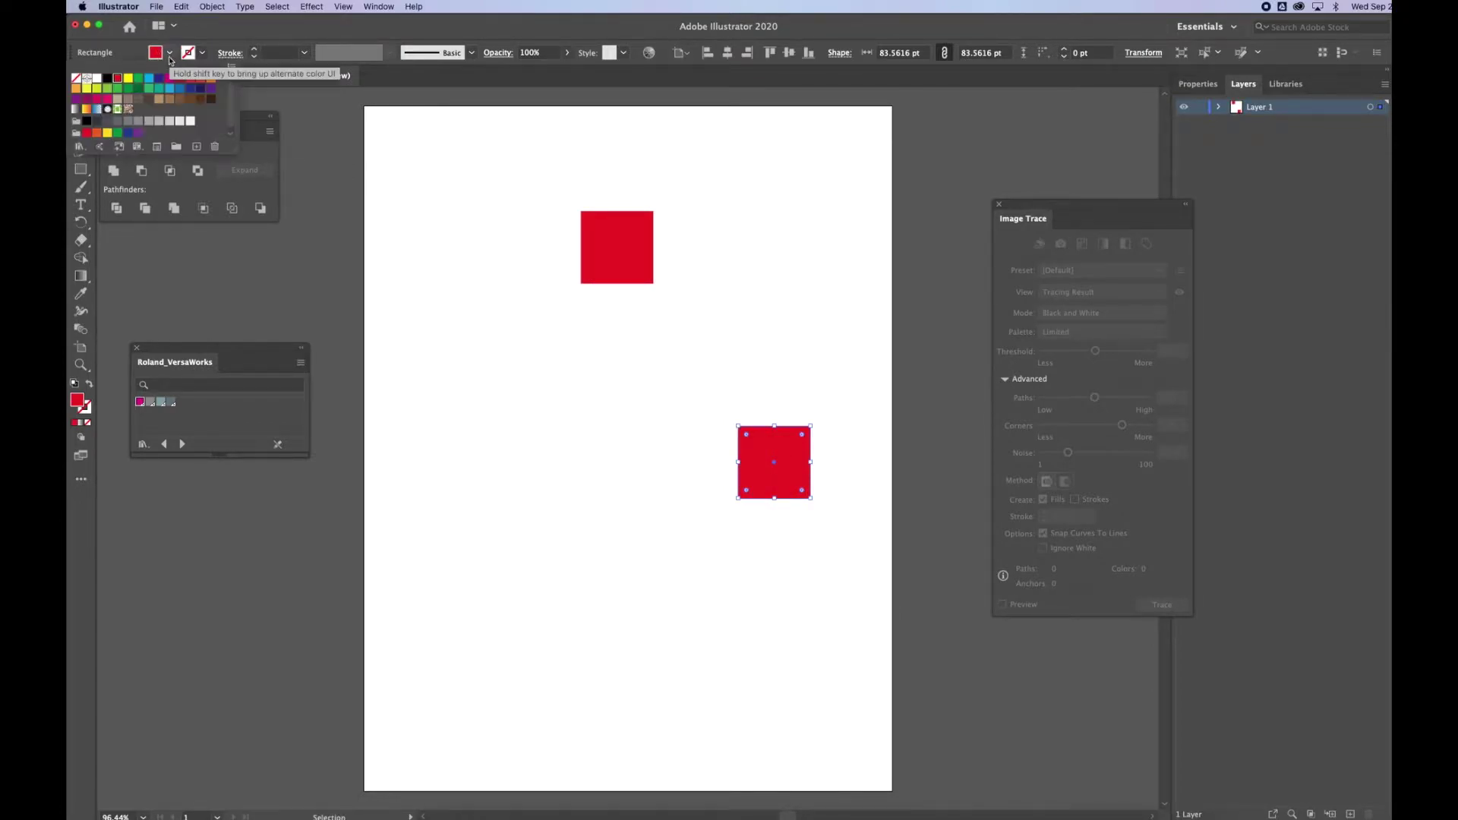
{"action": "left_click", "coordinate": [129, 79]}
{"action": "left_click", "coordinate": [763, 454]}
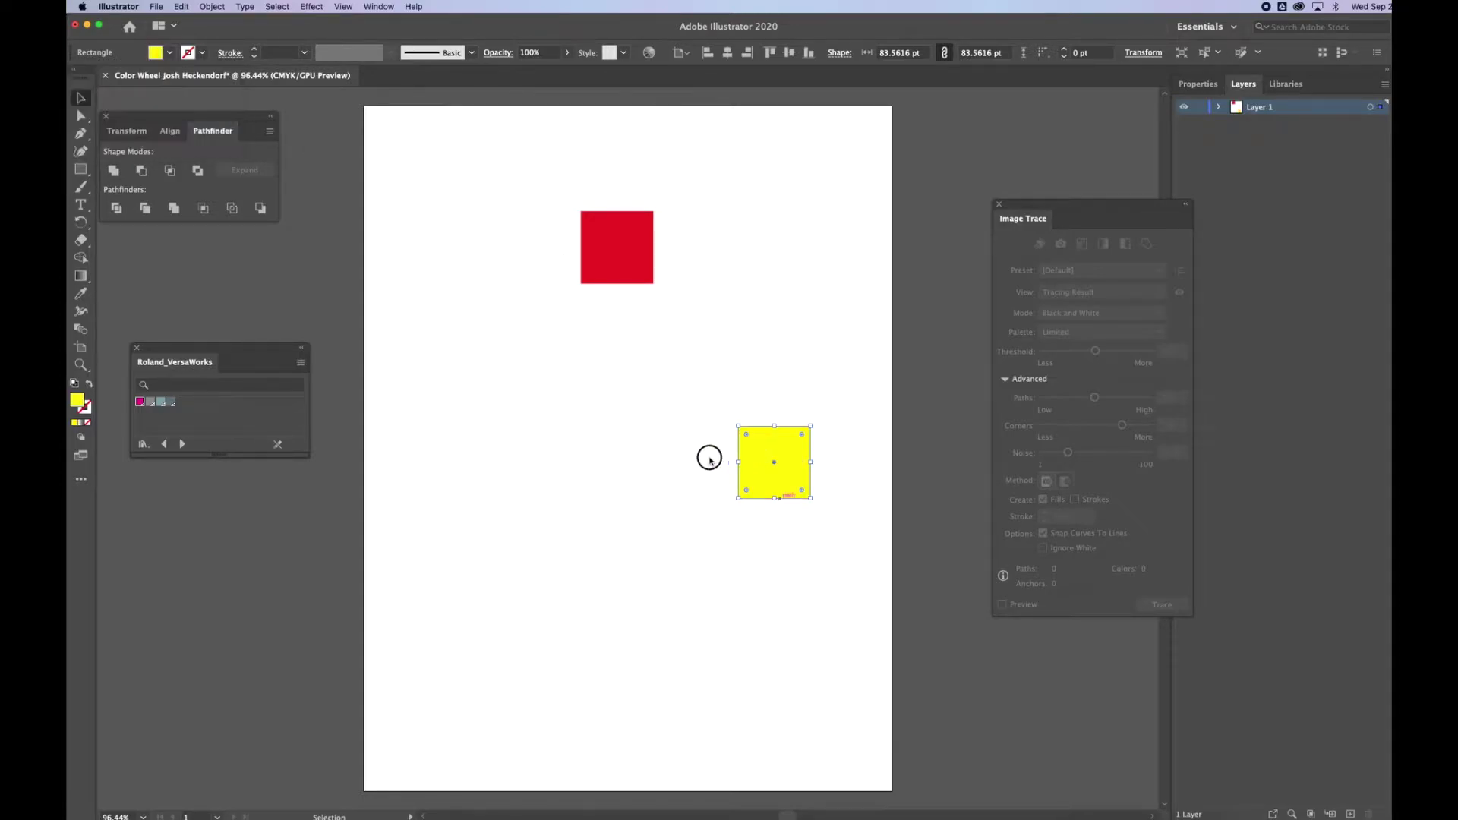
Copy the yellow square to the left and make it dark blue.
{"action": "left_click_drag", "start_coordinate": [763, 453], "coordinate": [464, 454]}
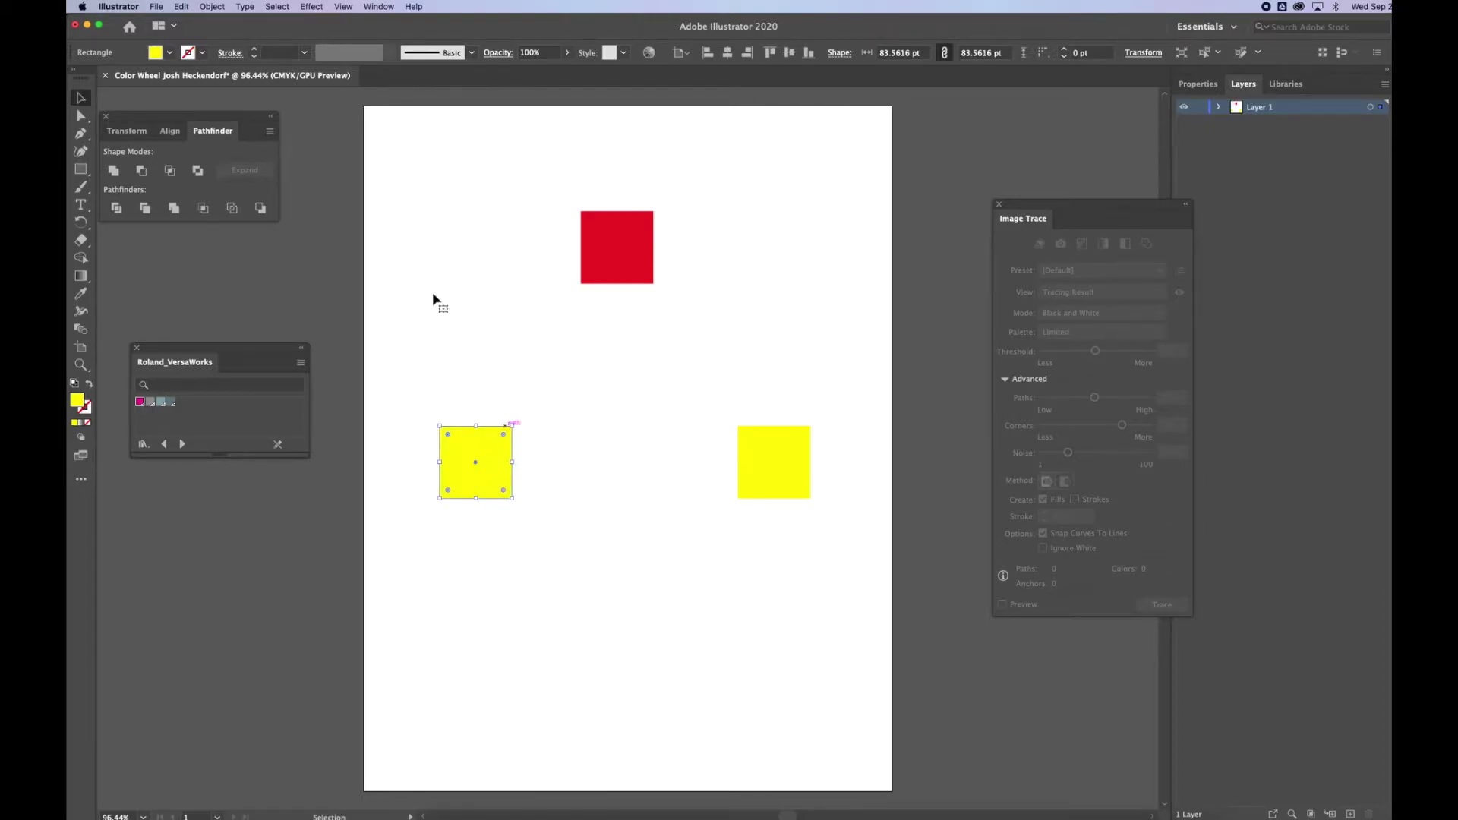
{"action": "left_click", "coordinate": [171, 54]}
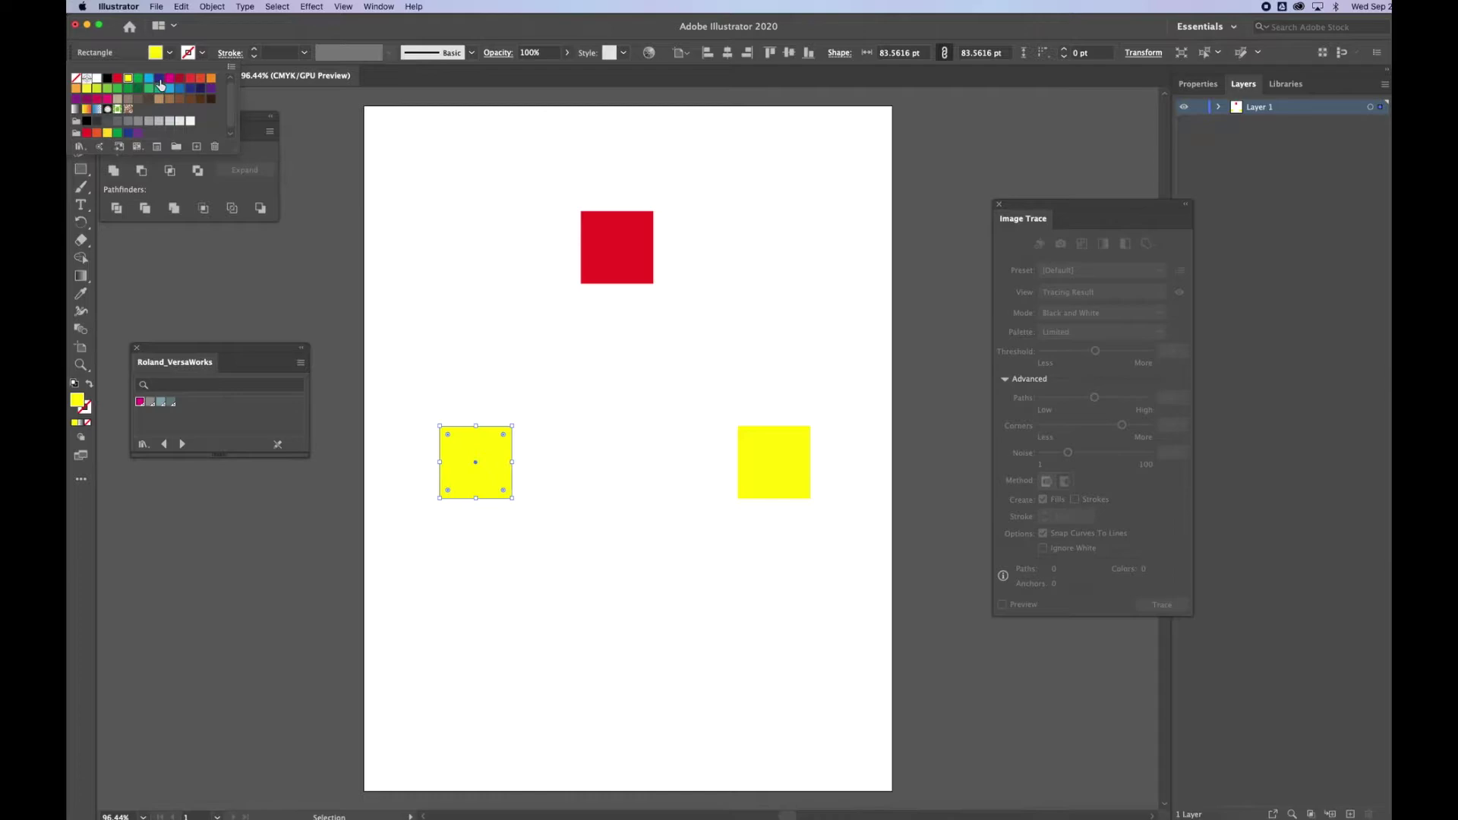
{"action": "left_click", "coordinate": [158, 79]}
{"action": "left_click", "coordinate": [536, 153]}
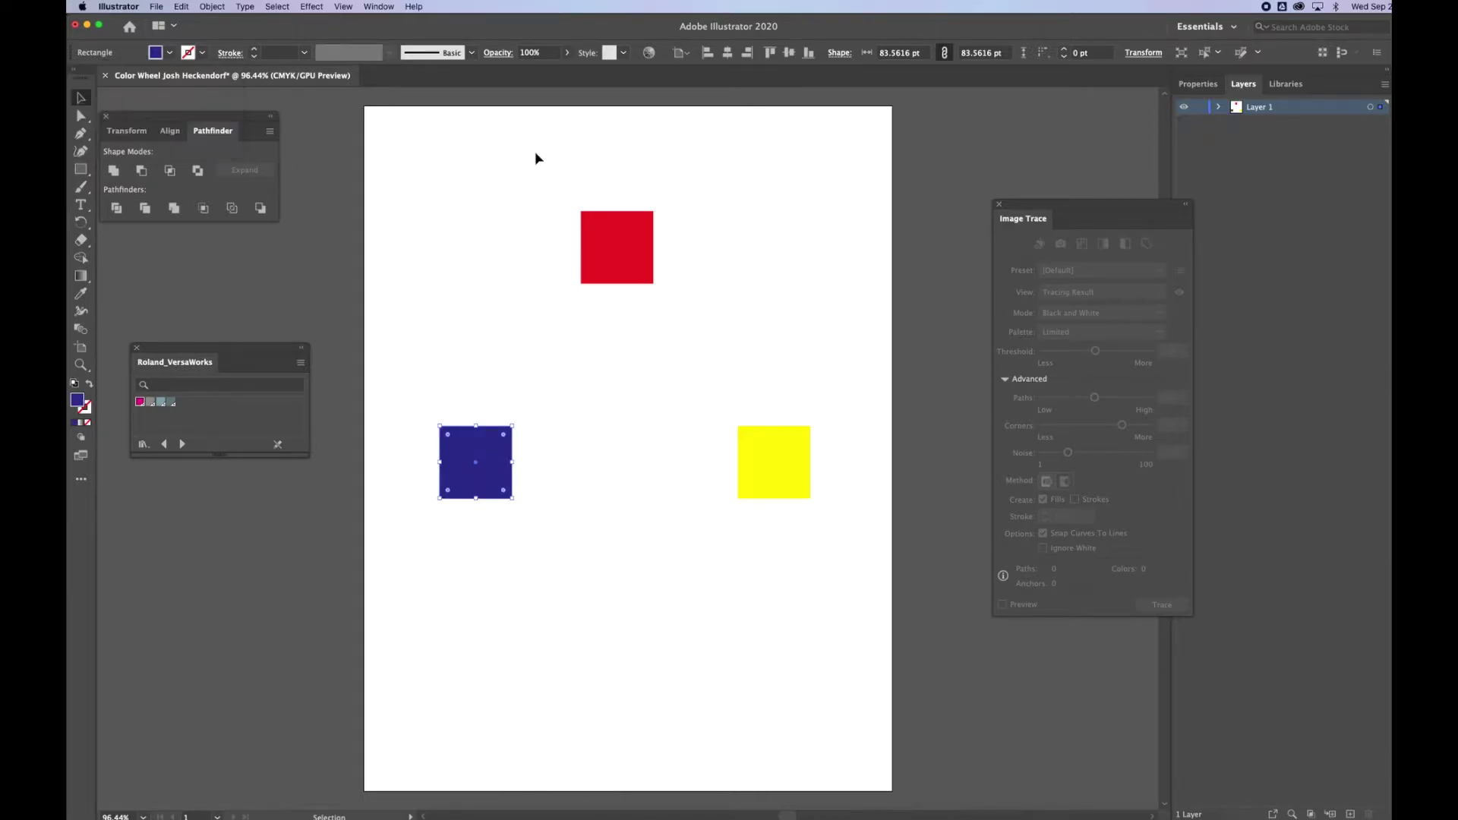
{"action": "left_click", "coordinate": [80, 170]}
{"action": "left_click_drag", "start_coordinate": [80, 170], "coordinate": [113, 191]}
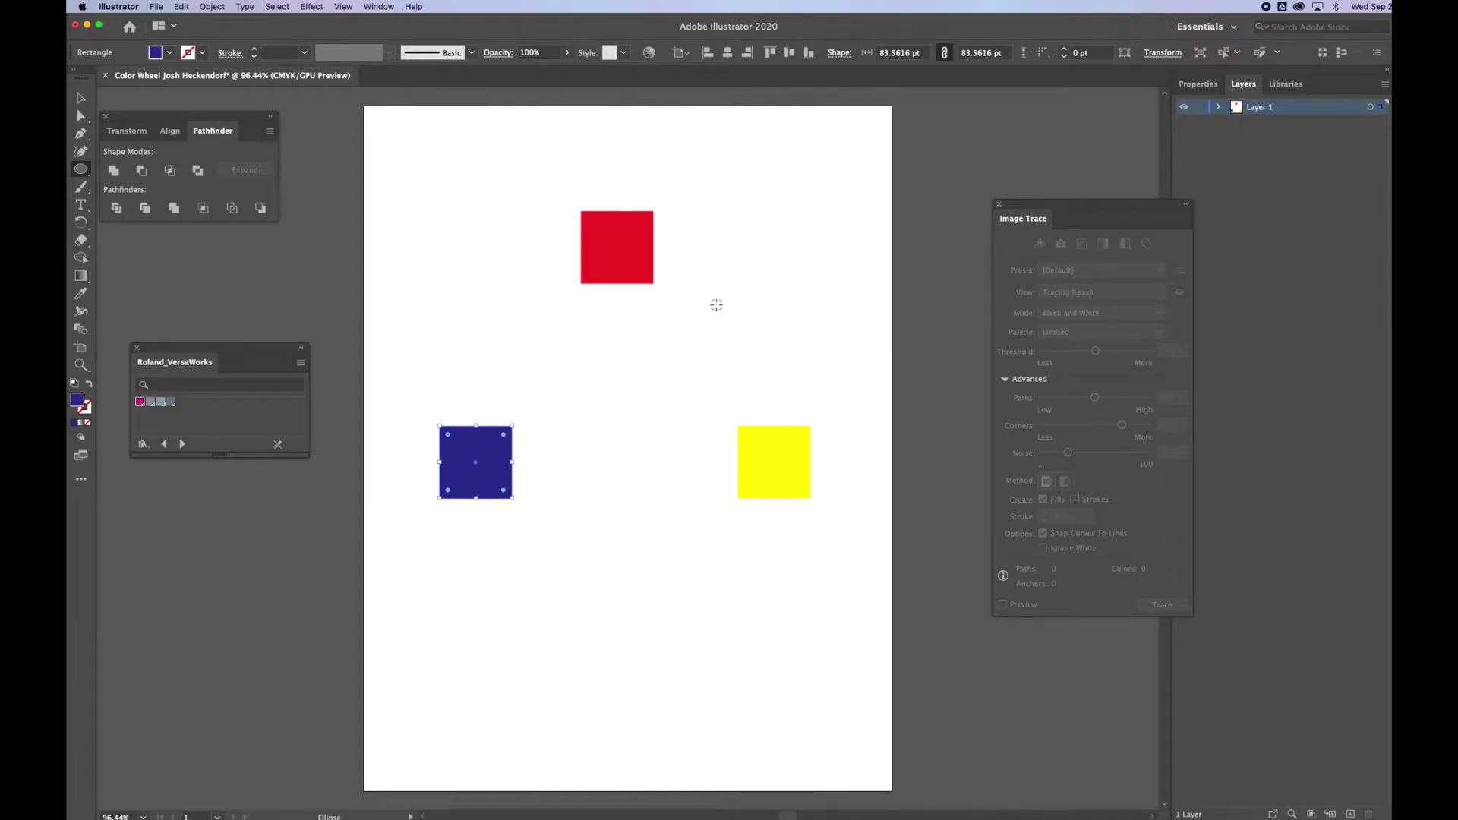
Draw an orange circle to the right of the red square.
{"action": "left_click_drag", "start_coordinate": [738, 289], "coordinate": [739, 322]}
{"action": "key", "text": "v"}
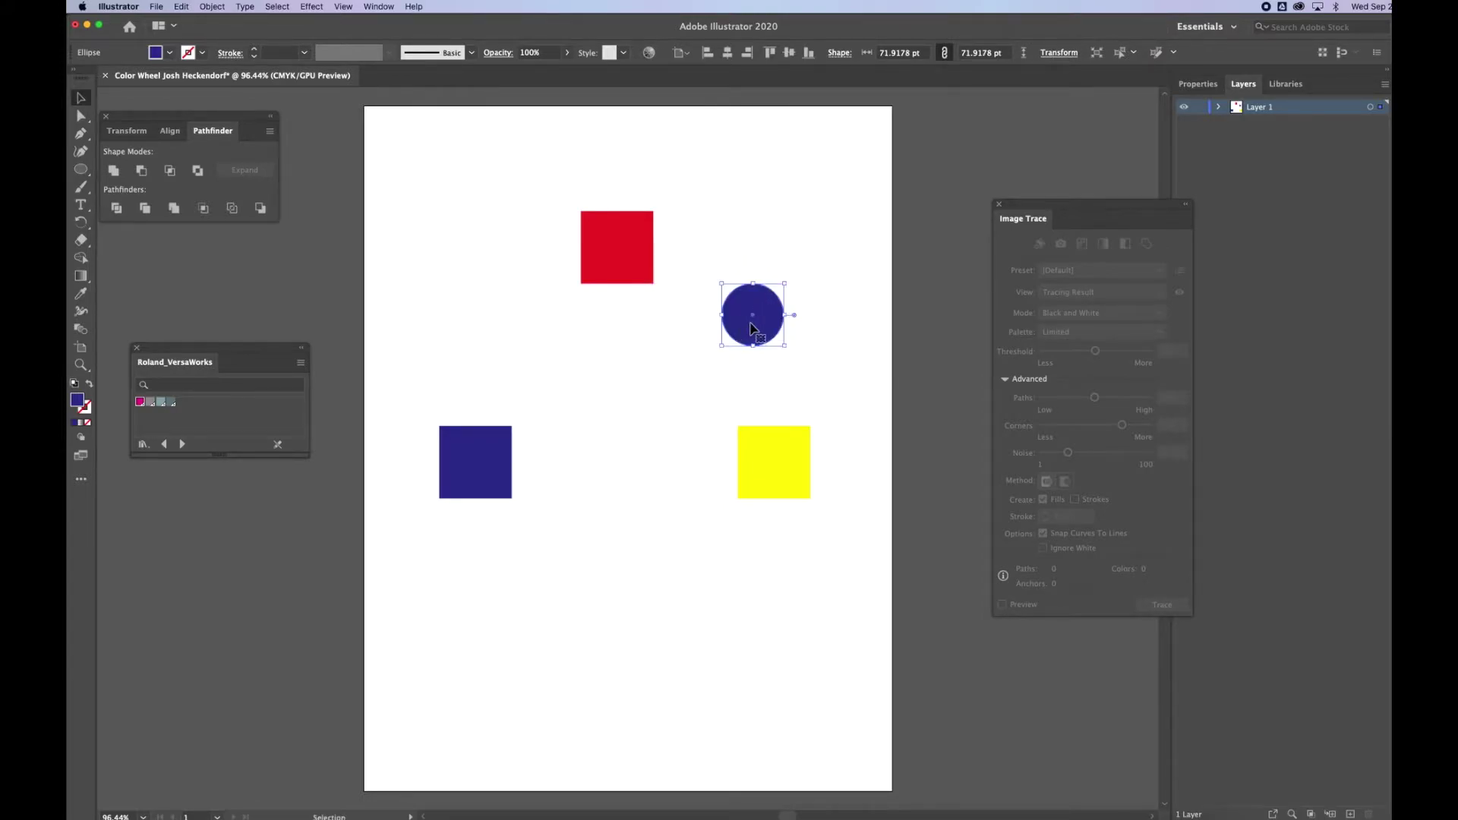
{"action": "left_click", "coordinate": [195, 55]}
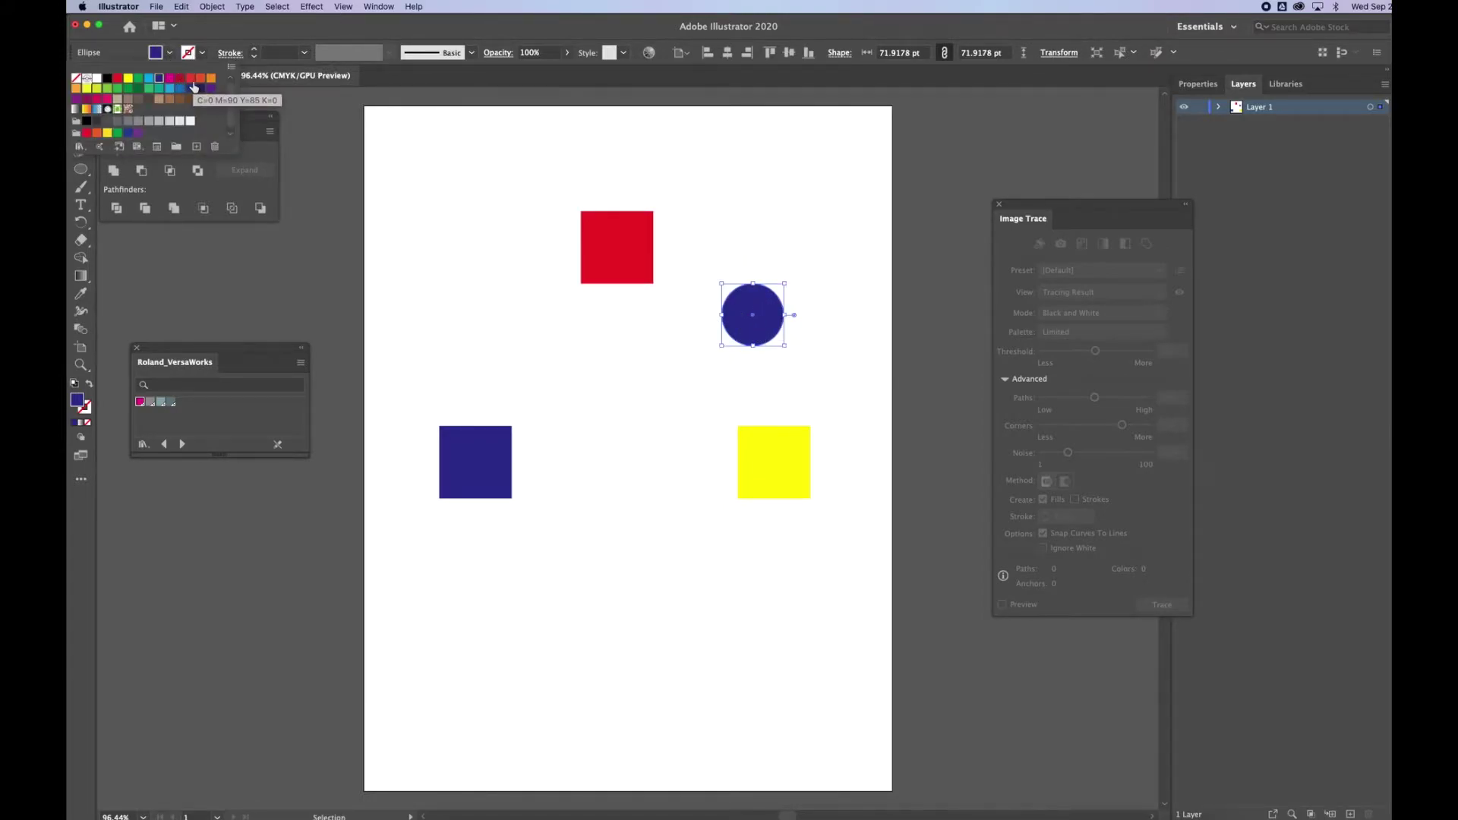
{"action": "left_click", "coordinate": [95, 133]}
{"action": "left_click", "coordinate": [609, 173]}
Copy the orange circle toward the page bottom and make it green.
{"action": "left_click_drag", "start_coordinate": [773, 295], "coordinate": [642, 579]}
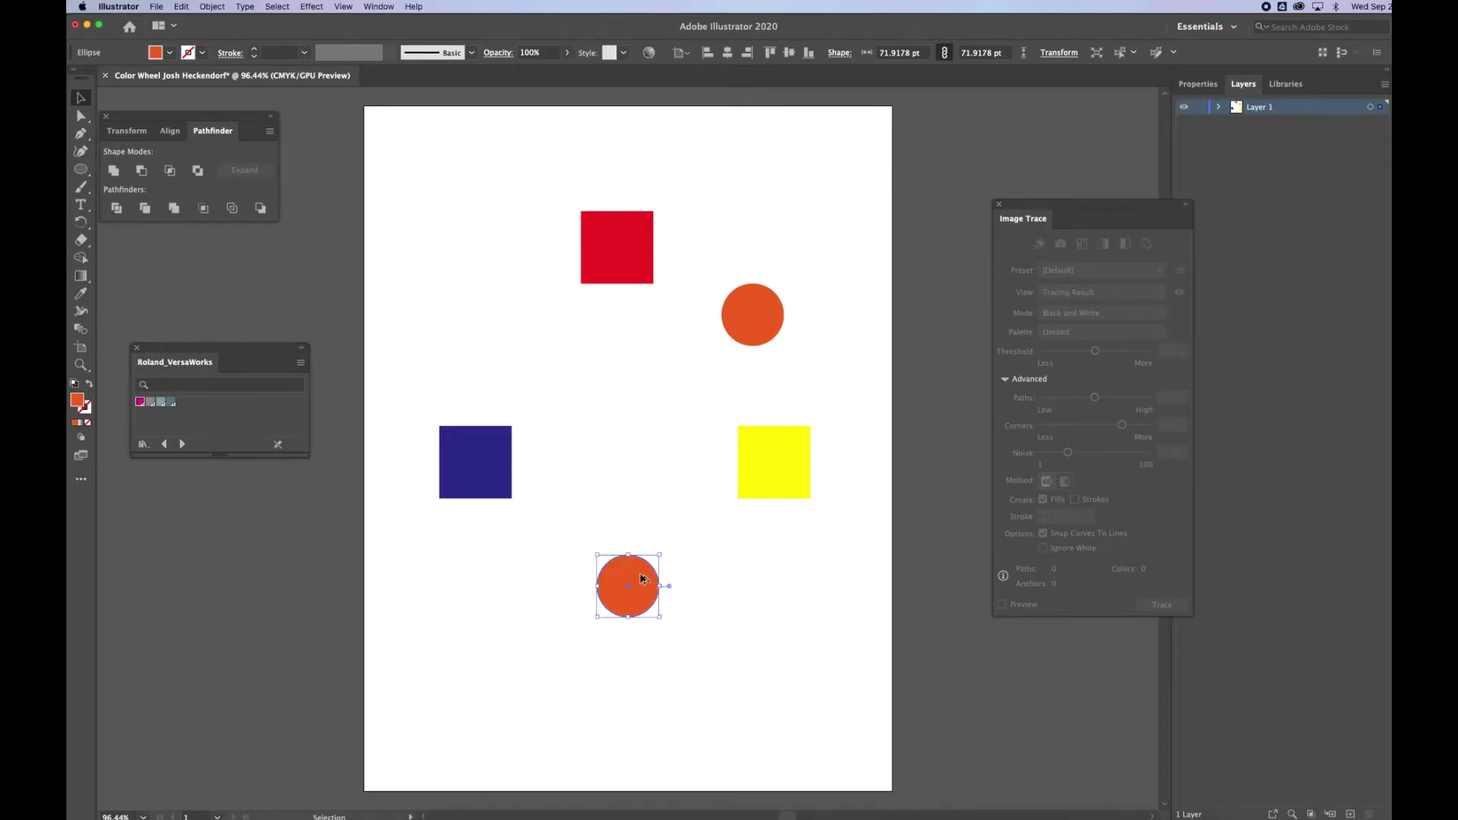
{"action": "left_click", "coordinate": [170, 53]}
{"action": "left_click", "coordinate": [118, 132]}
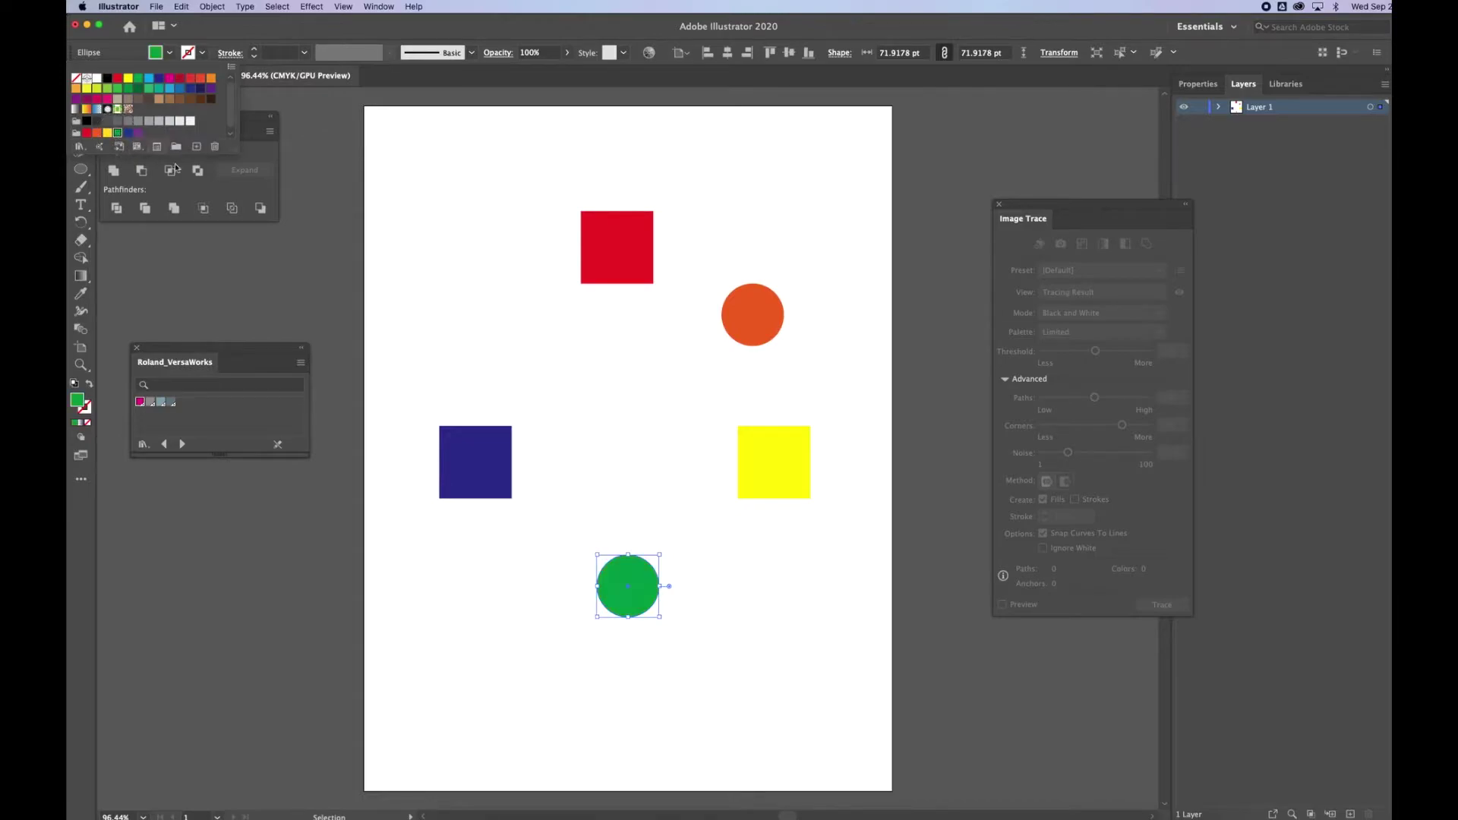
{"action": "left_click", "coordinate": [620, 582]}
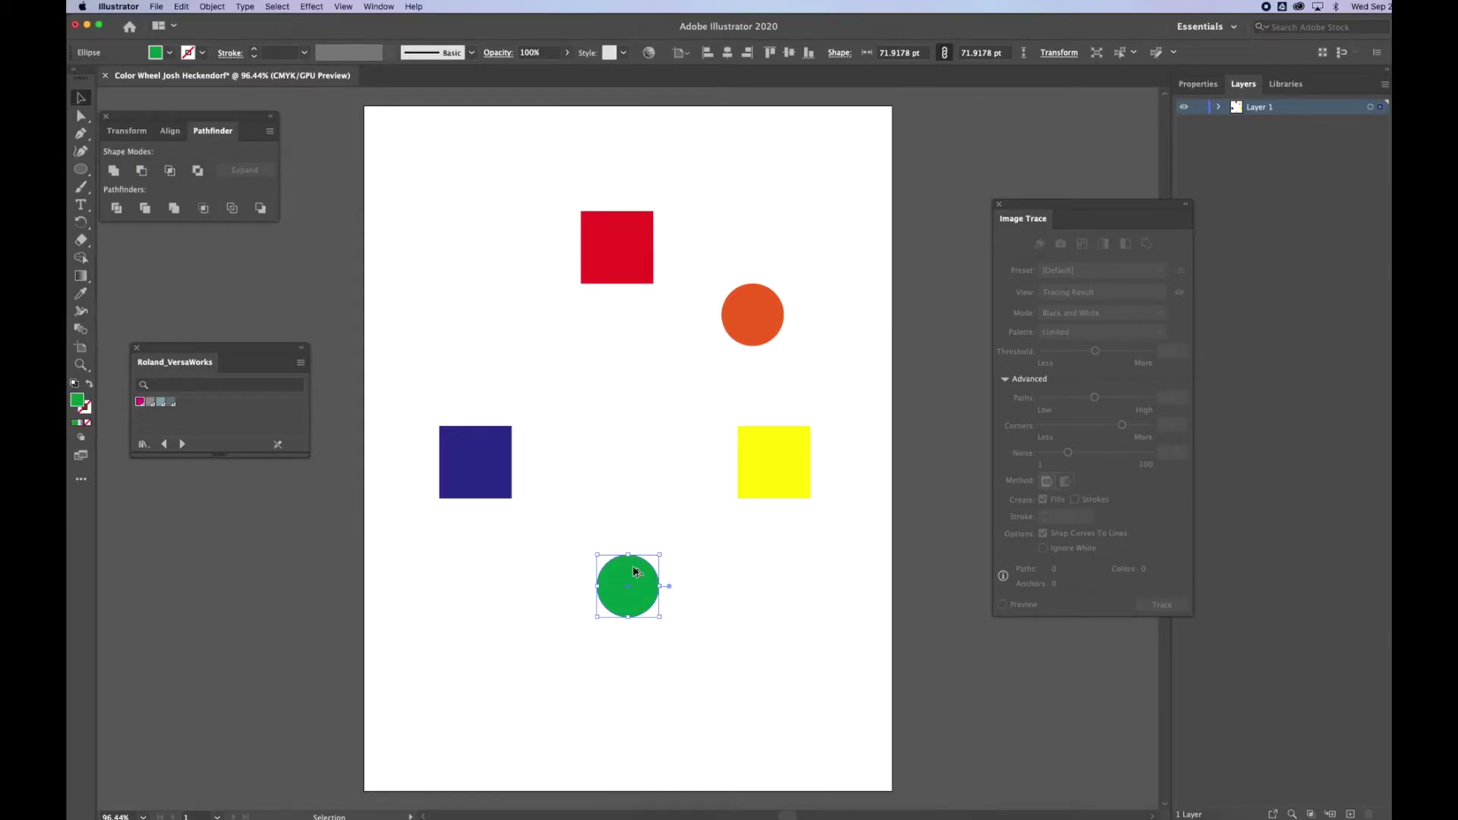
Copy the green circle up to the upper left and fill it purple.
{"action": "left_click_drag", "start_coordinate": [635, 571], "coordinate": [489, 301]}
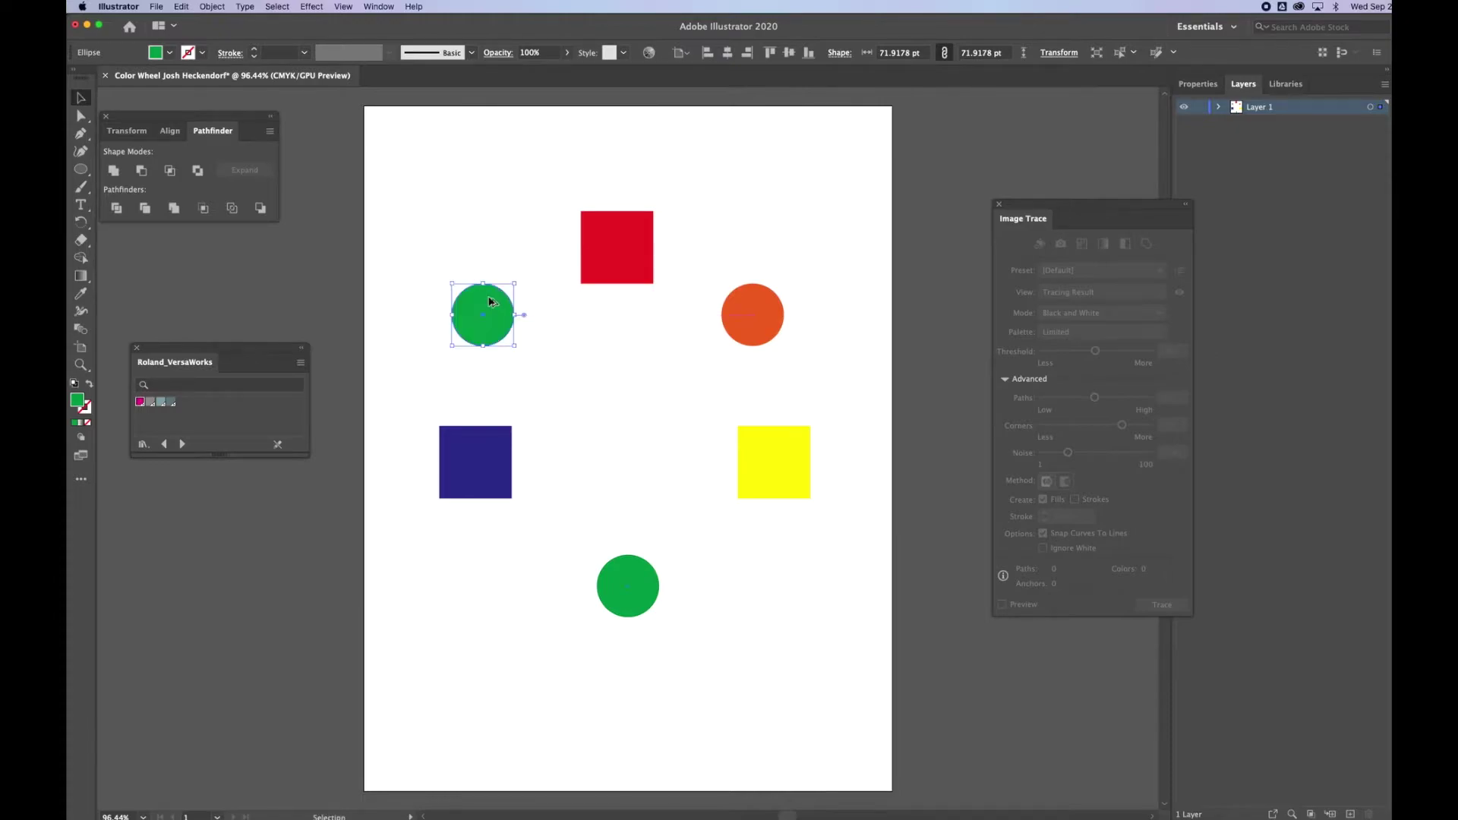
{"action": "left_click", "coordinate": [170, 54]}
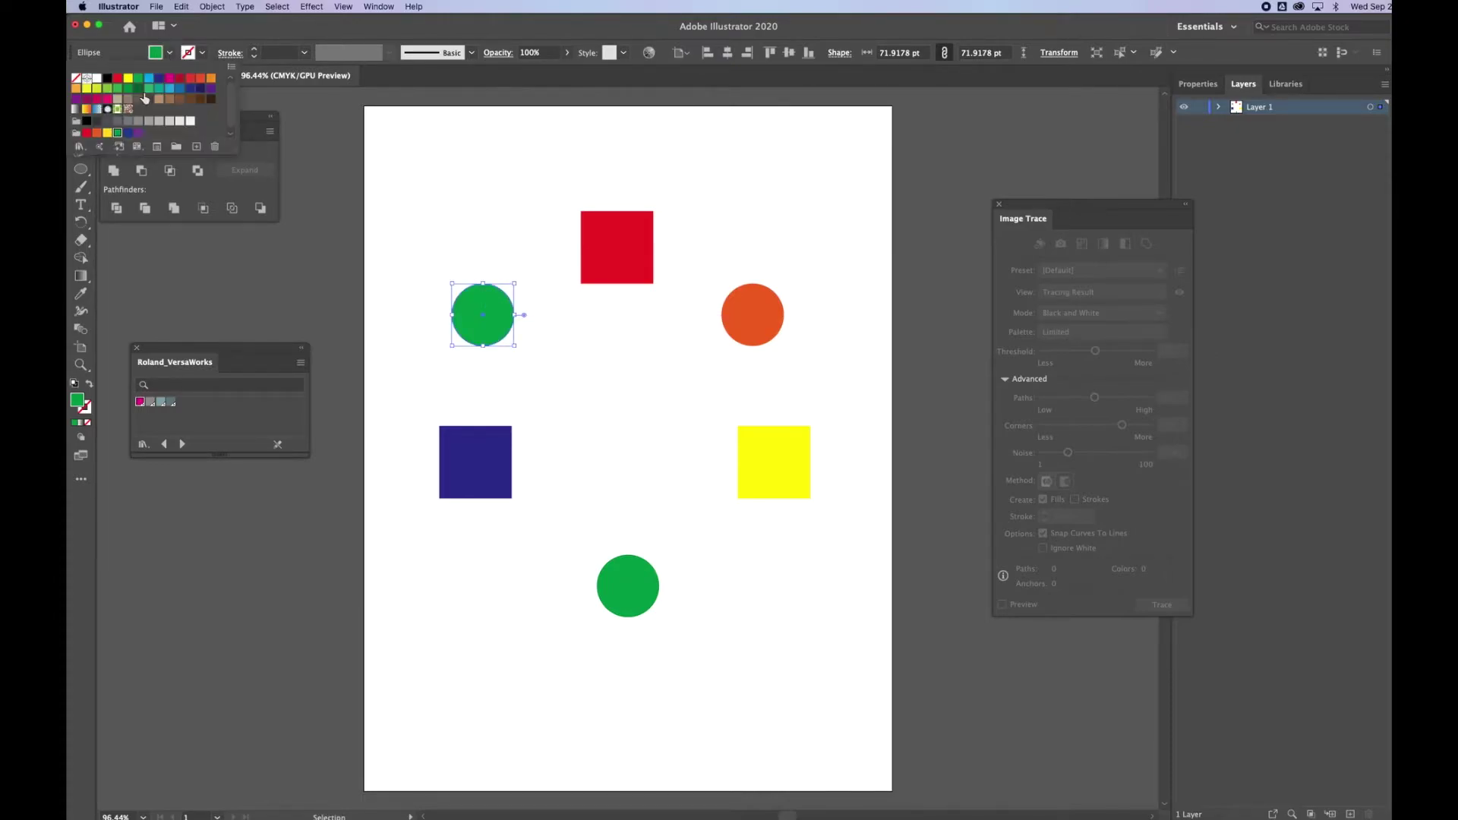
{"action": "left_click", "coordinate": [138, 134]}
{"action": "left_click", "coordinate": [508, 226]}
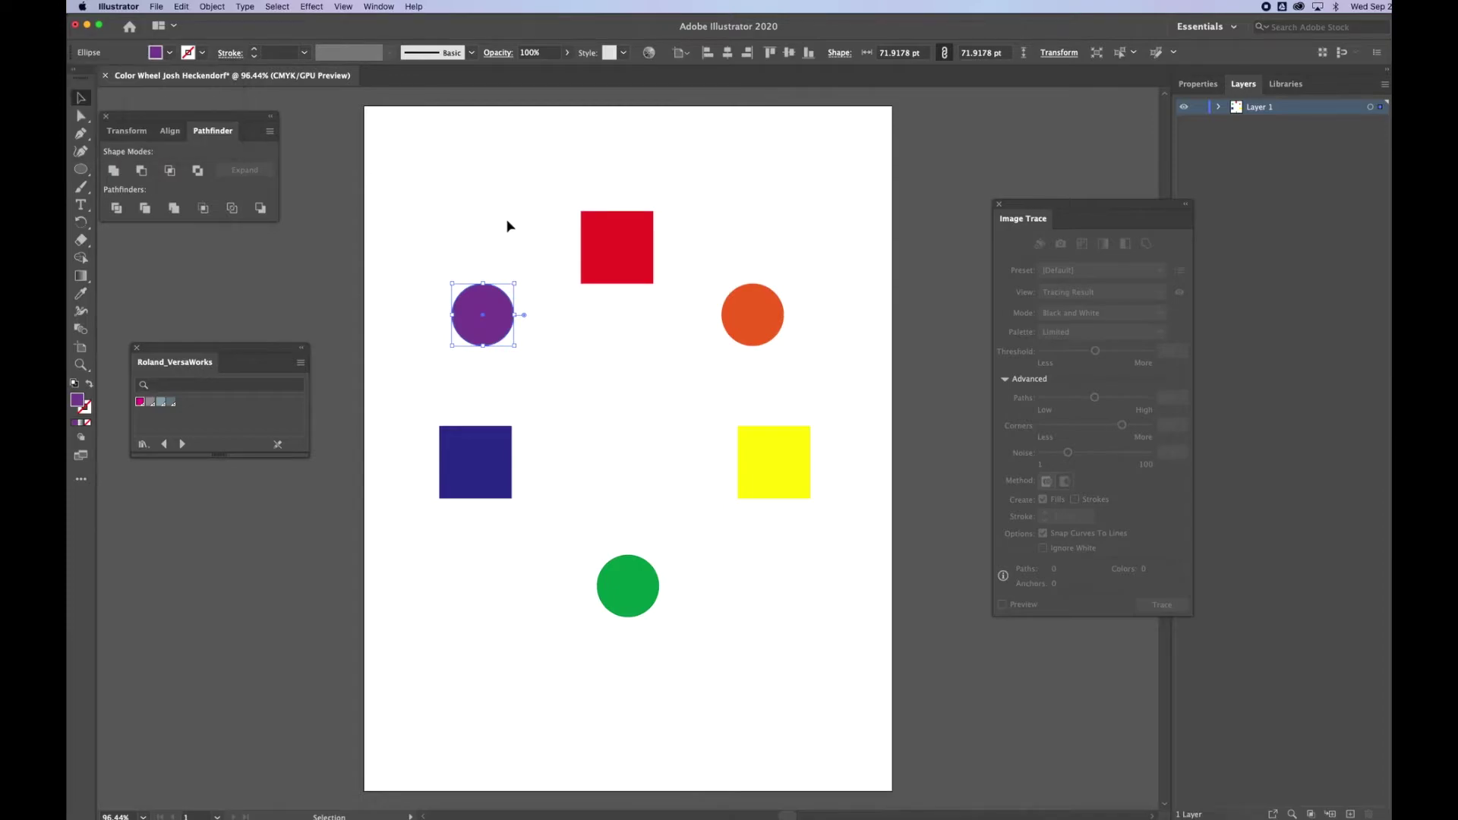
{"action": "left_click", "coordinate": [508, 226]}
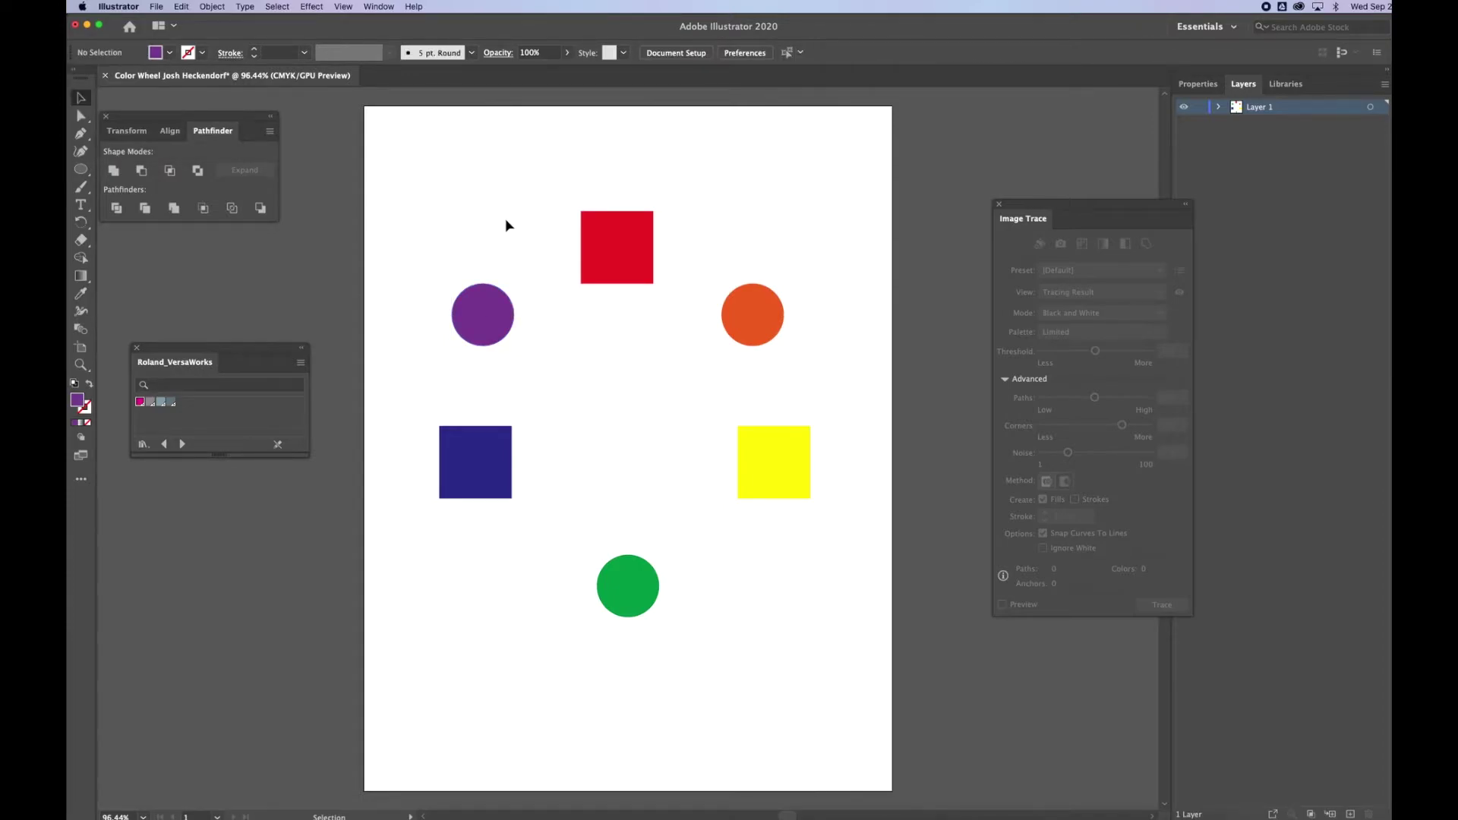
{"action": "left_click", "coordinate": [81, 168]}
Draw a small hexagon with the Polygon tool beside the red square.
{"action": "left_click", "coordinate": [129, 203]}
{"action": "mouse_move", "coordinate": [707, 230]}
{"action": "left_mouse_down"}
{"action": "mouse_move", "coordinate": [720, 242]}
{"action": "mouse_move", "coordinate": [700, 235]}
{"action": "mouse_move", "coordinate": [704, 248]}
{"action": "left_mouse_up"}
{"action": "left_click", "coordinate": [81, 97]}
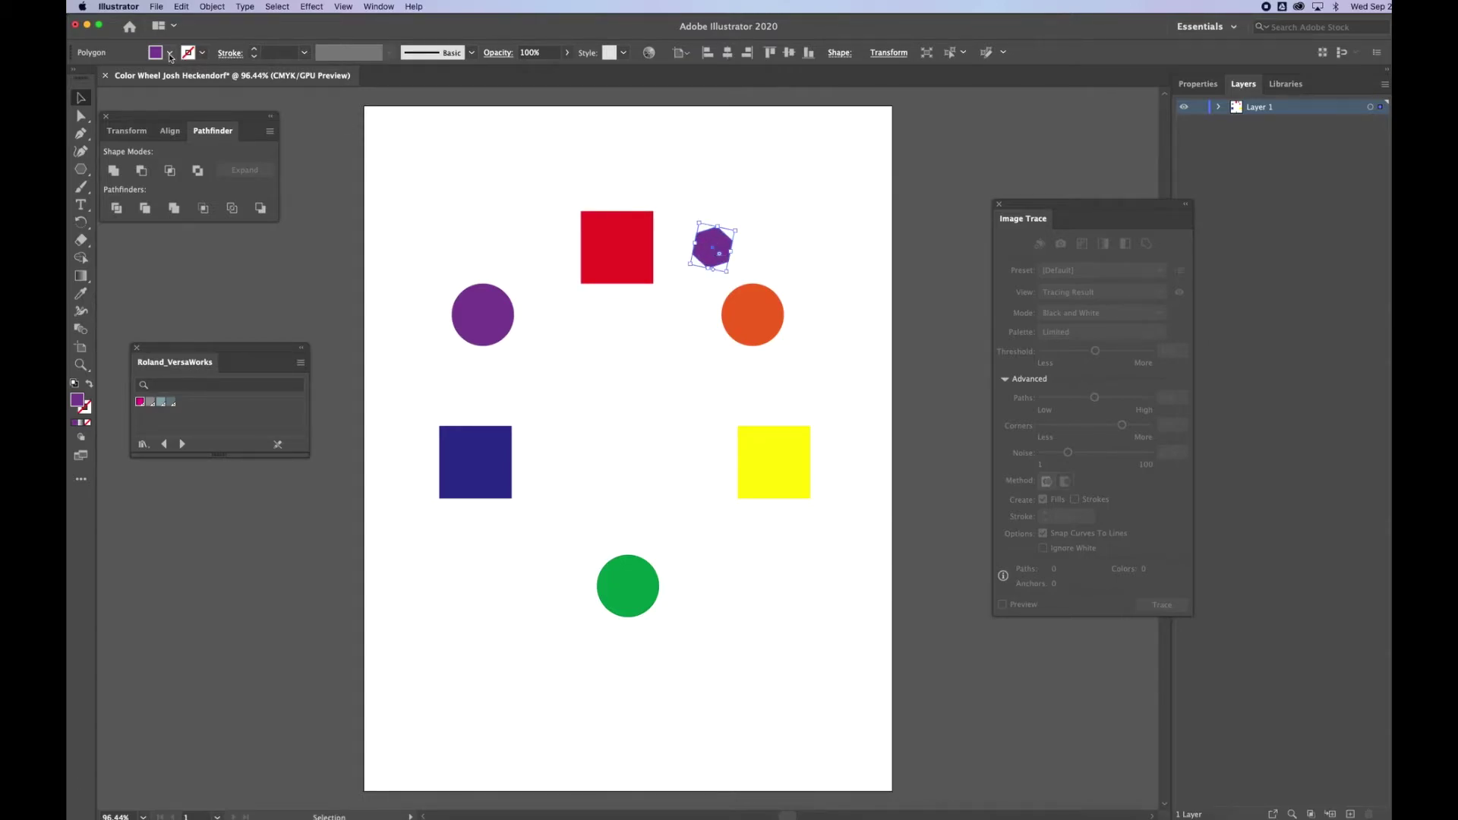
{"action": "left_click", "coordinate": [170, 55]}
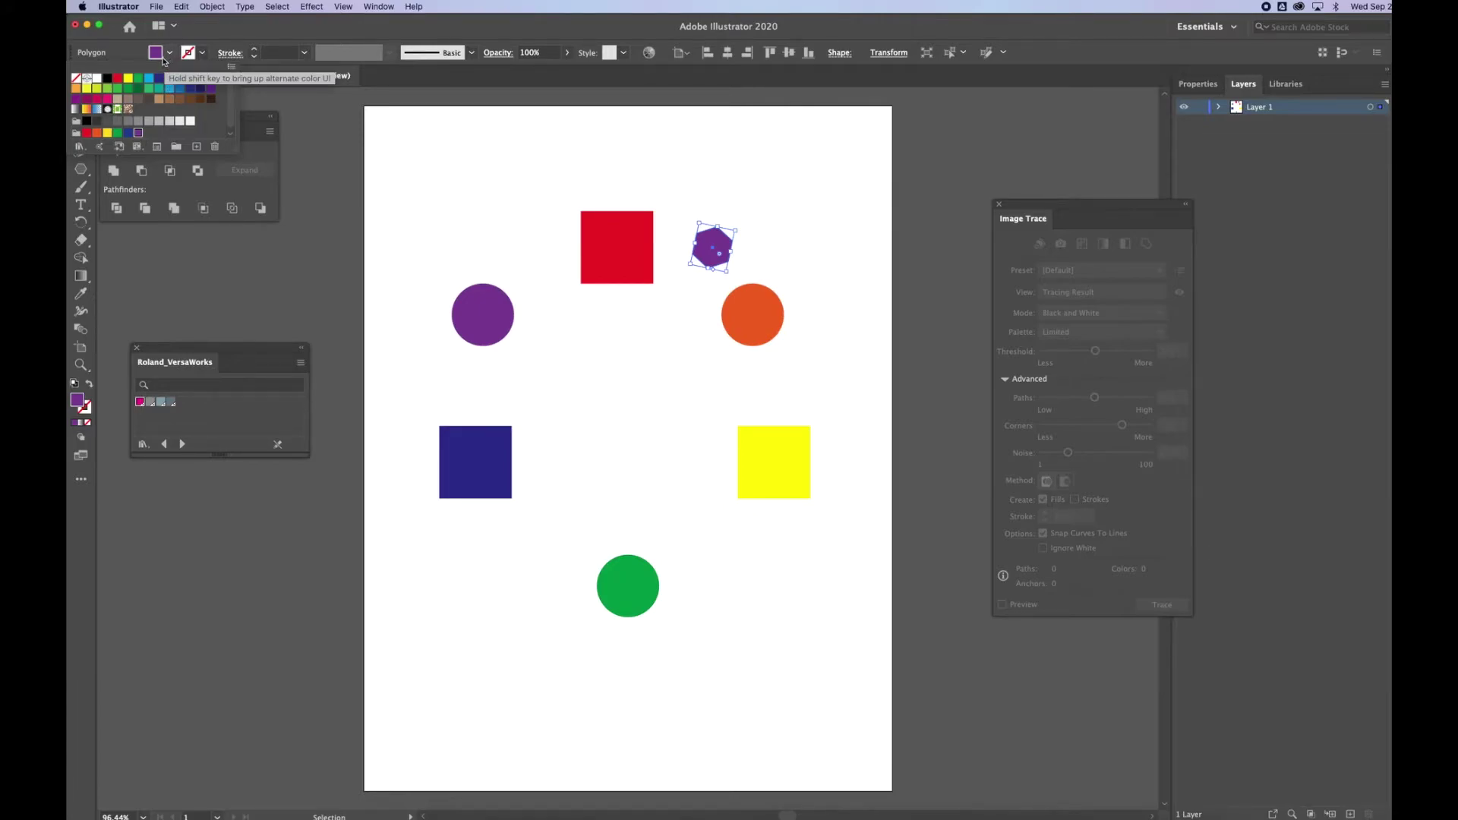
{"action": "left_click", "coordinate": [79, 401]}
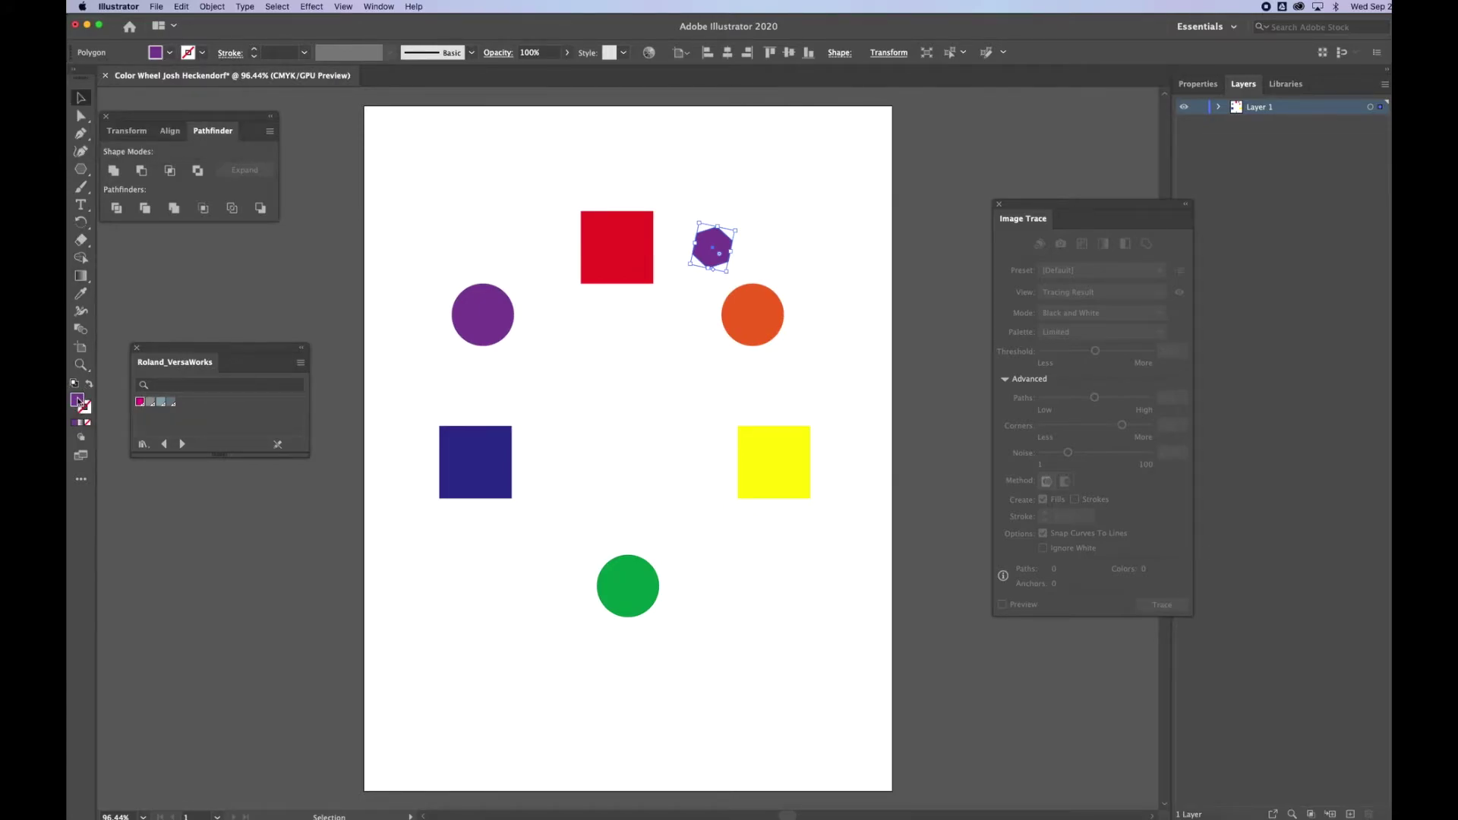
Set the hexagon's fill to a vivid red in the Color Picker.
{"action": "double_click", "coordinate": [79, 402]}
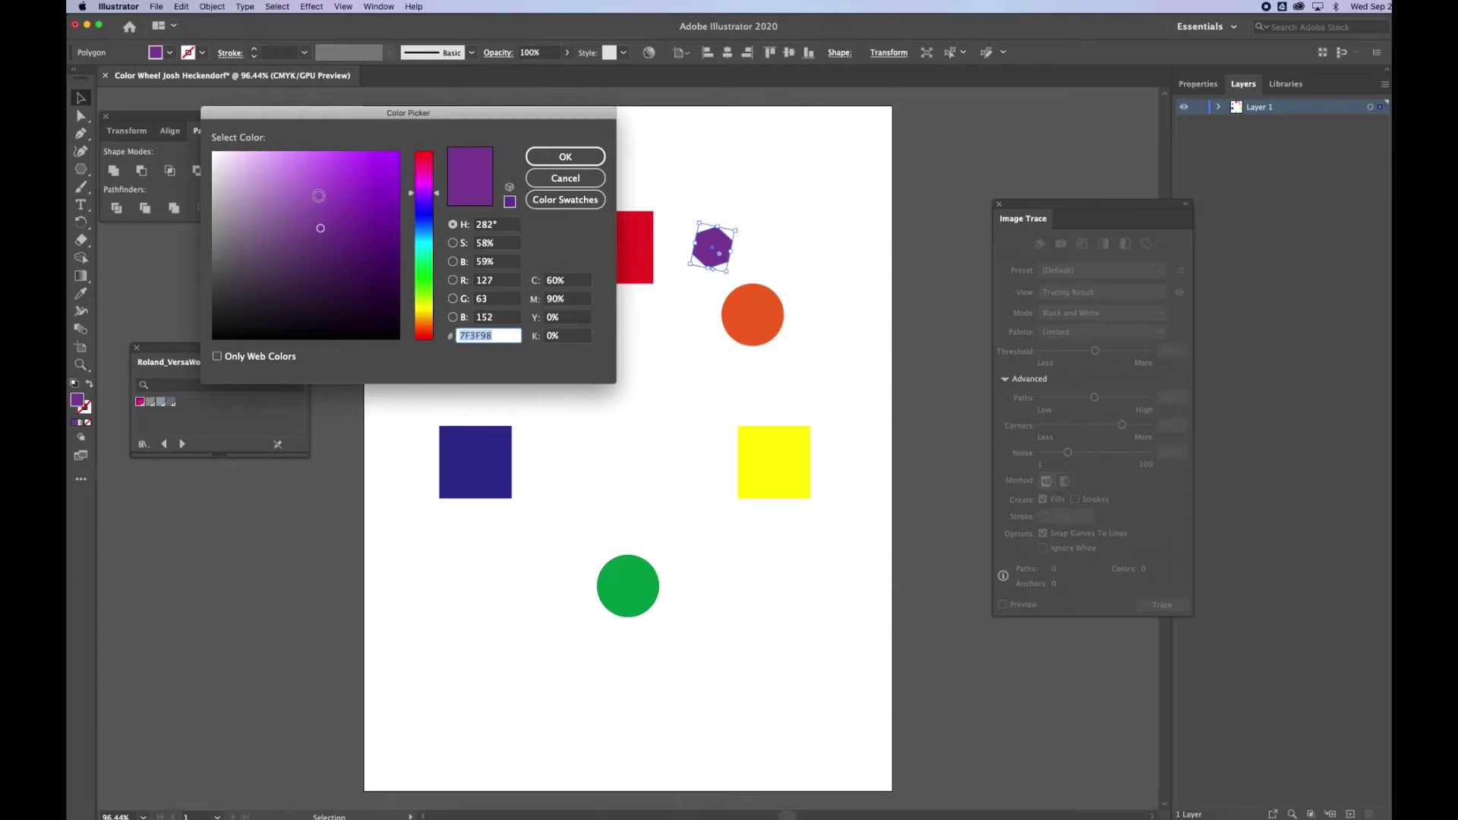
{"action": "left_click_drag", "start_coordinate": [420, 184], "coordinate": [420, 152]}
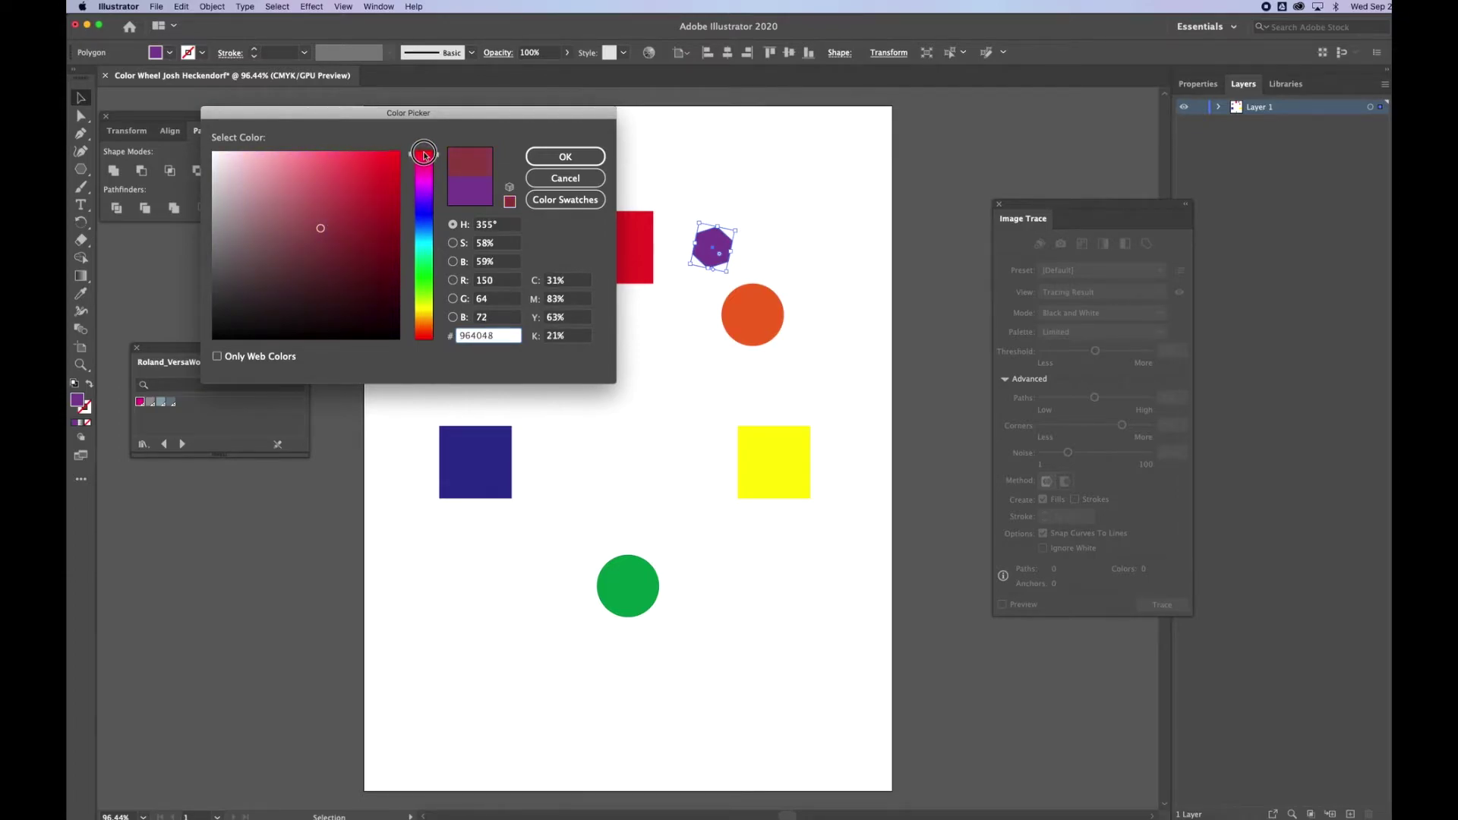
{"action": "left_click", "coordinate": [335, 155]}
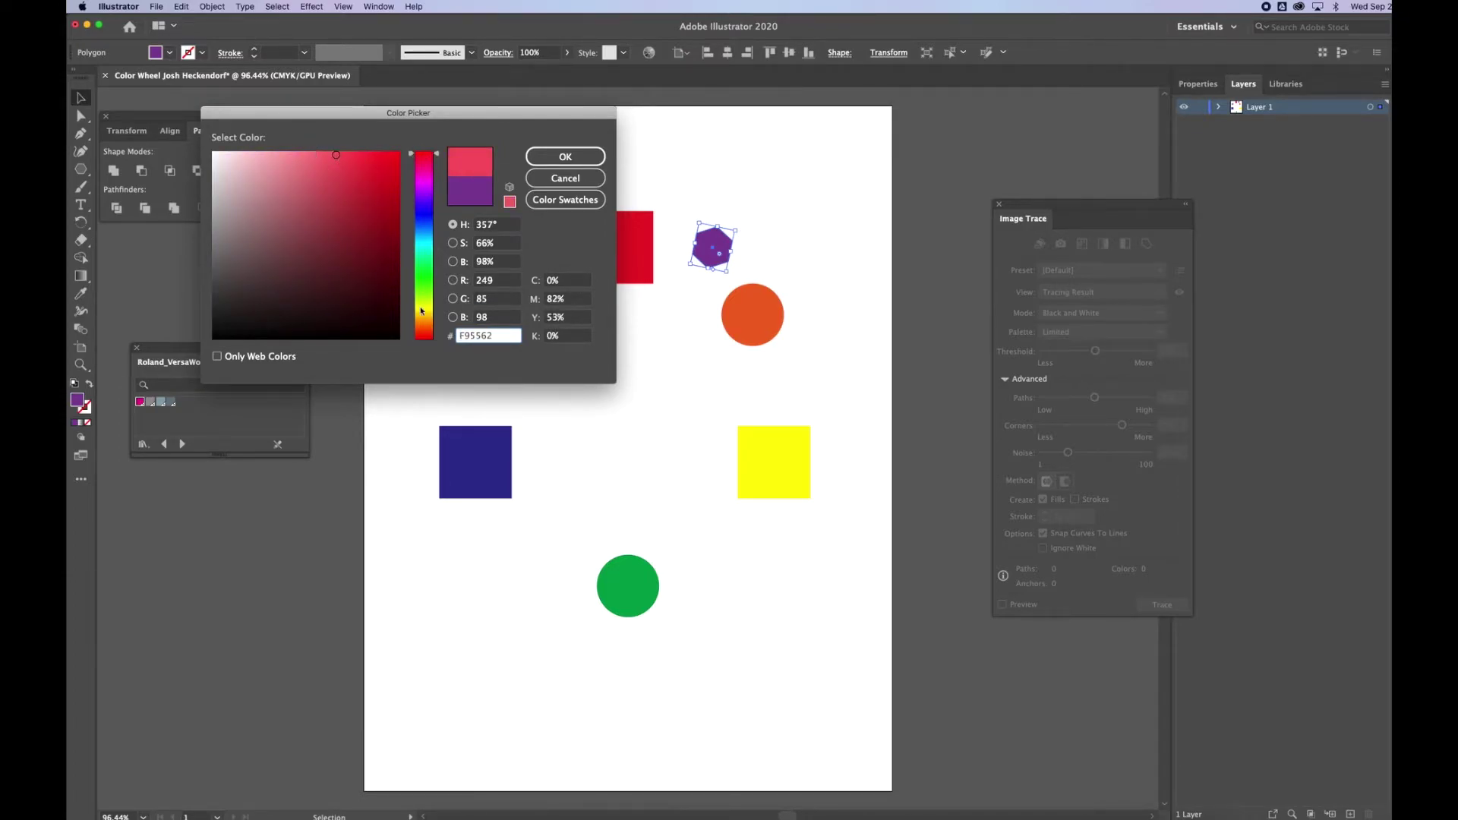
{"action": "left_click", "coordinate": [423, 331]}
{"action": "left_click_drag", "start_coordinate": [424, 332], "coordinate": [423, 335]}
{"action": "left_click_drag", "start_coordinate": [390, 163], "coordinate": [395, 154]}
{"action": "left_click", "coordinate": [565, 157]}
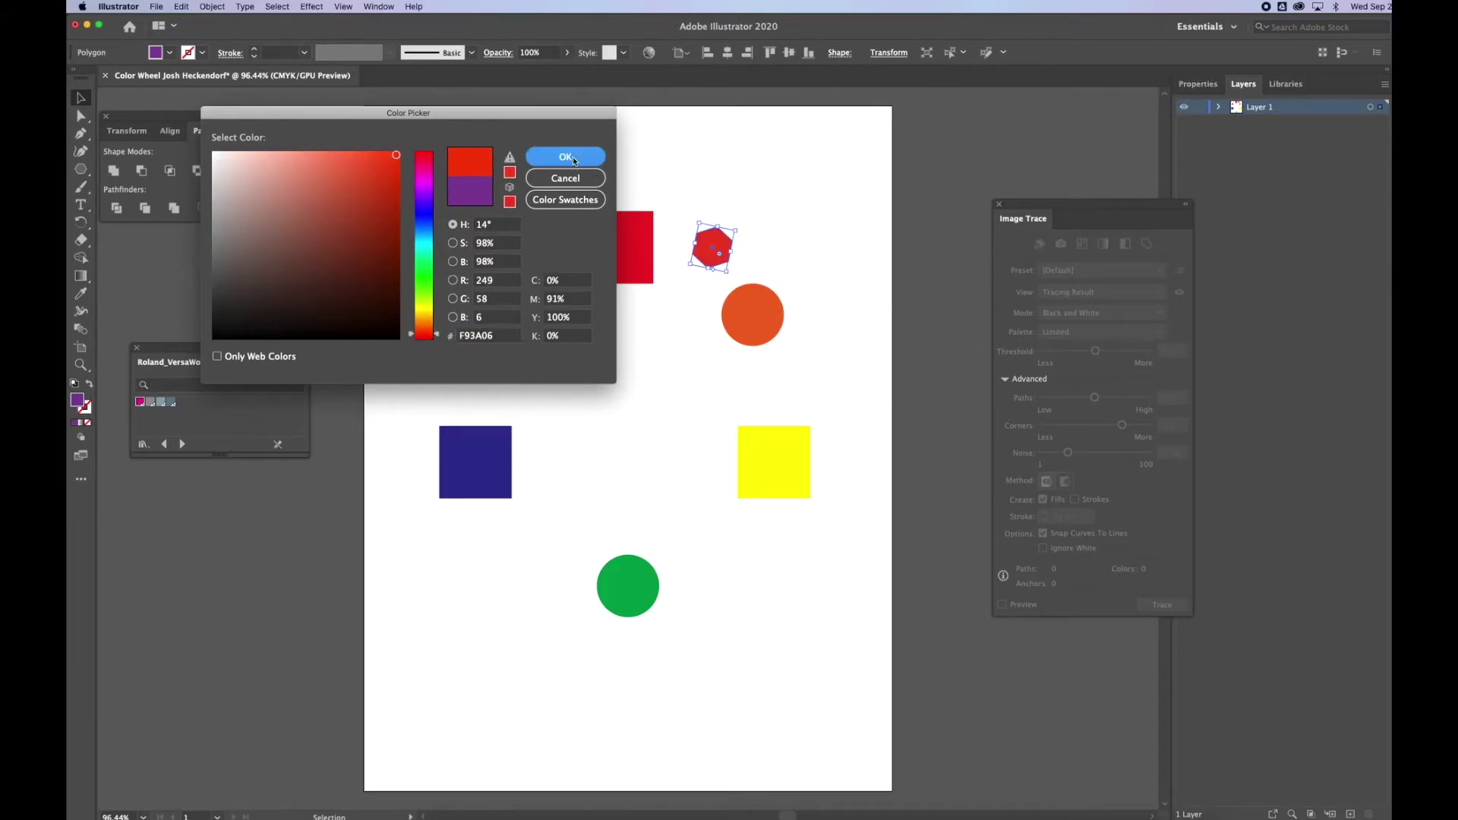
Copy the hexagon beside the orange circle, make it orange, then copy it toward the green circle.
{"action": "left_click_drag", "start_coordinate": [723, 245], "coordinate": [805, 382]}
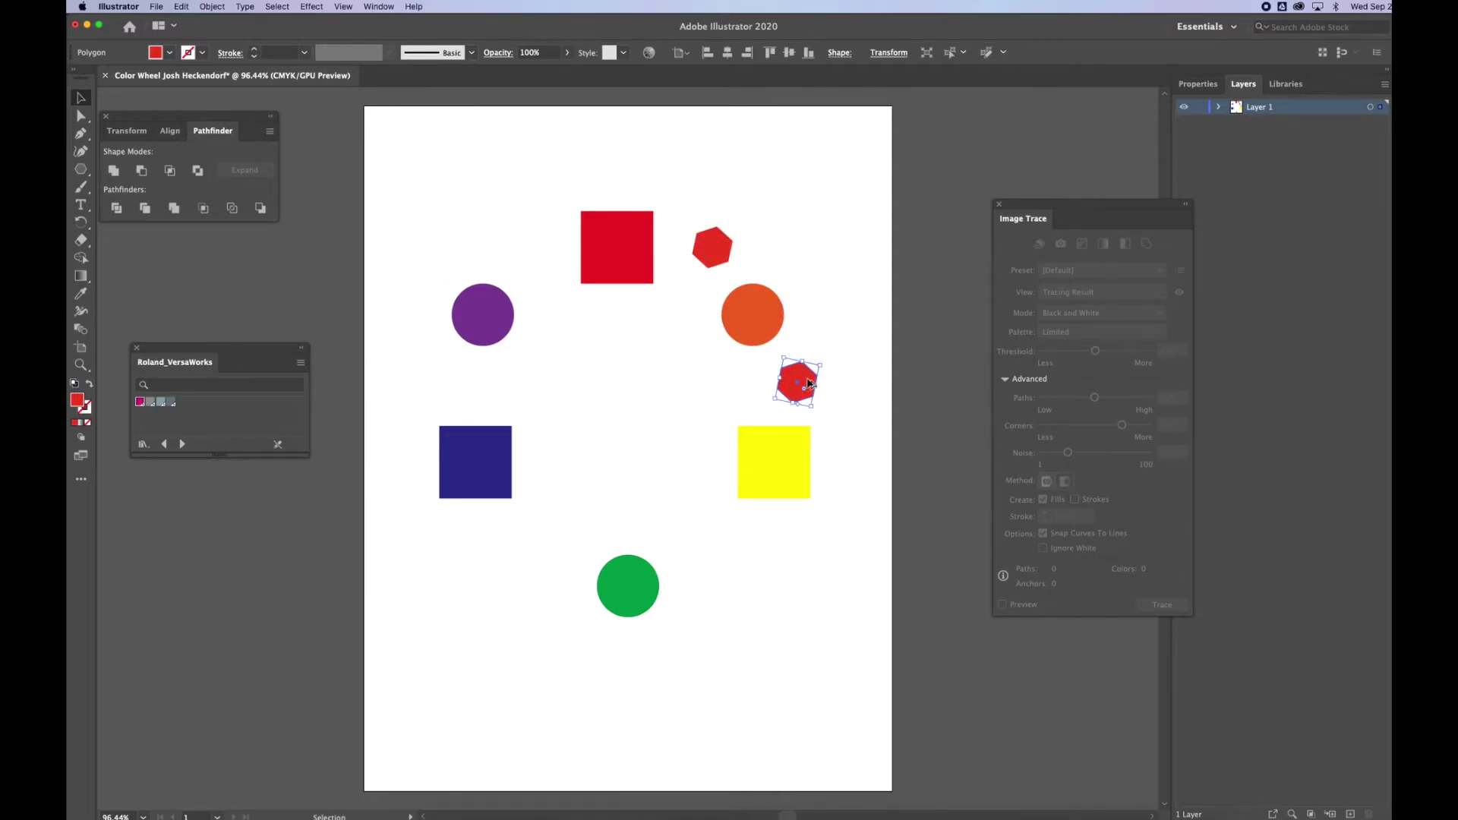
{"action": "double_click", "coordinate": [79, 404]}
{"action": "left_click_drag", "start_coordinate": [424, 334], "coordinate": [427, 317]}
{"action": "left_click", "coordinate": [565, 156]}
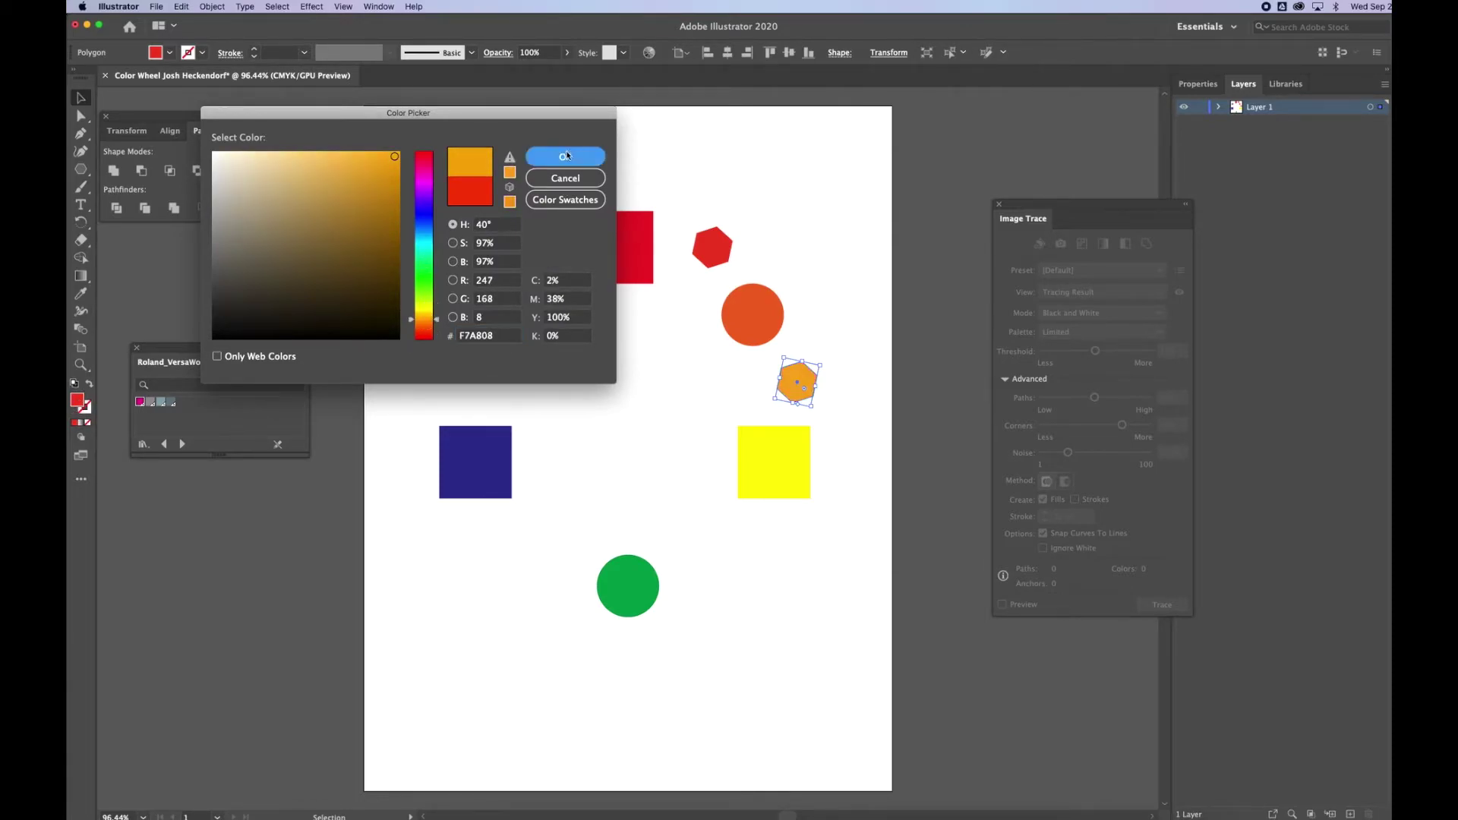
{"action": "left_click", "coordinate": [836, 400]}
{"action": "left_click_drag", "start_coordinate": [802, 381], "coordinate": [718, 559]}
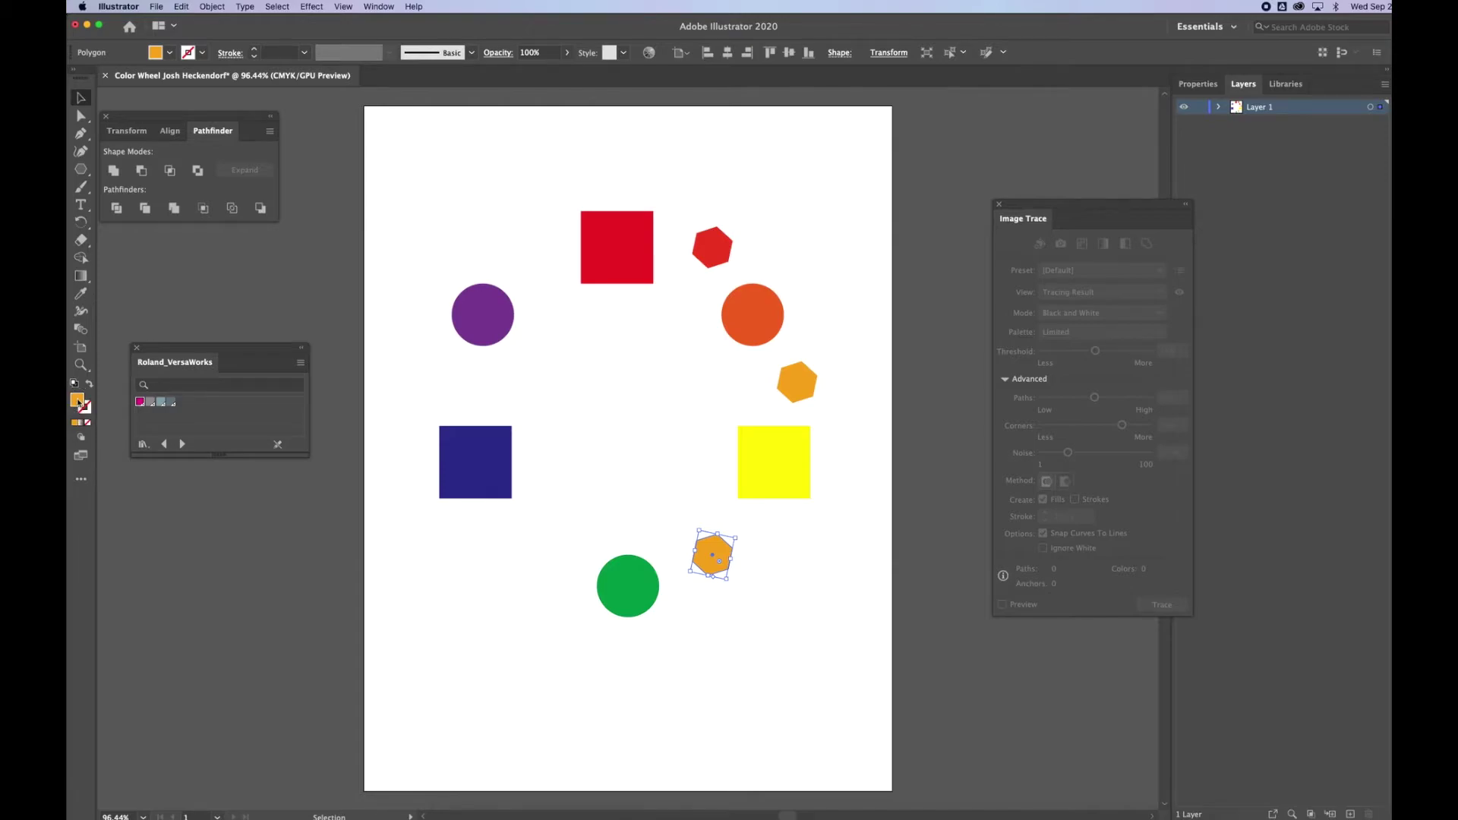
Fill the lower-right hexagon copy lime green in the Color Picker.
{"action": "double_click", "coordinate": [79, 400]}
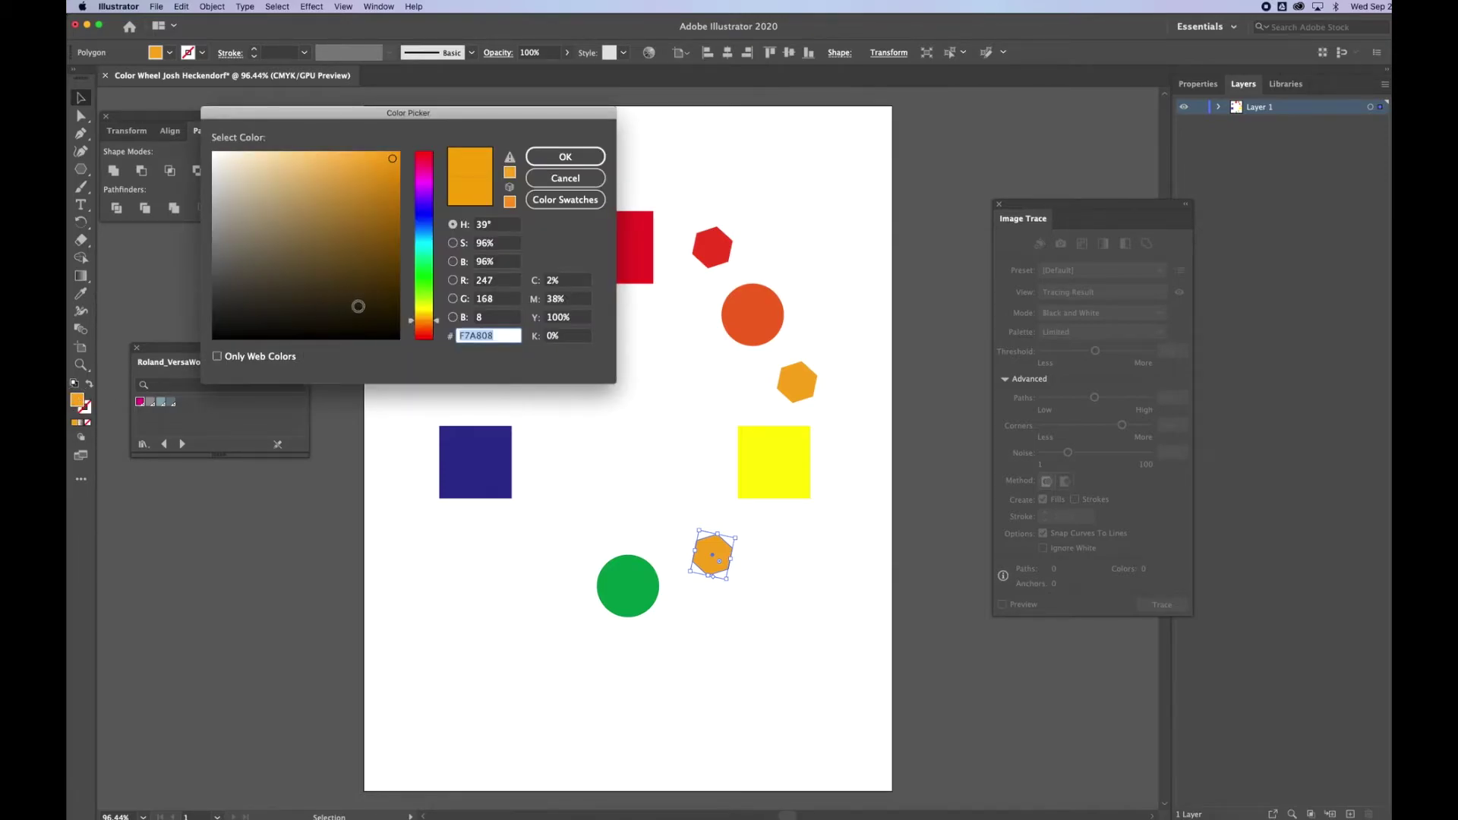
{"action": "left_click", "coordinate": [429, 300]}
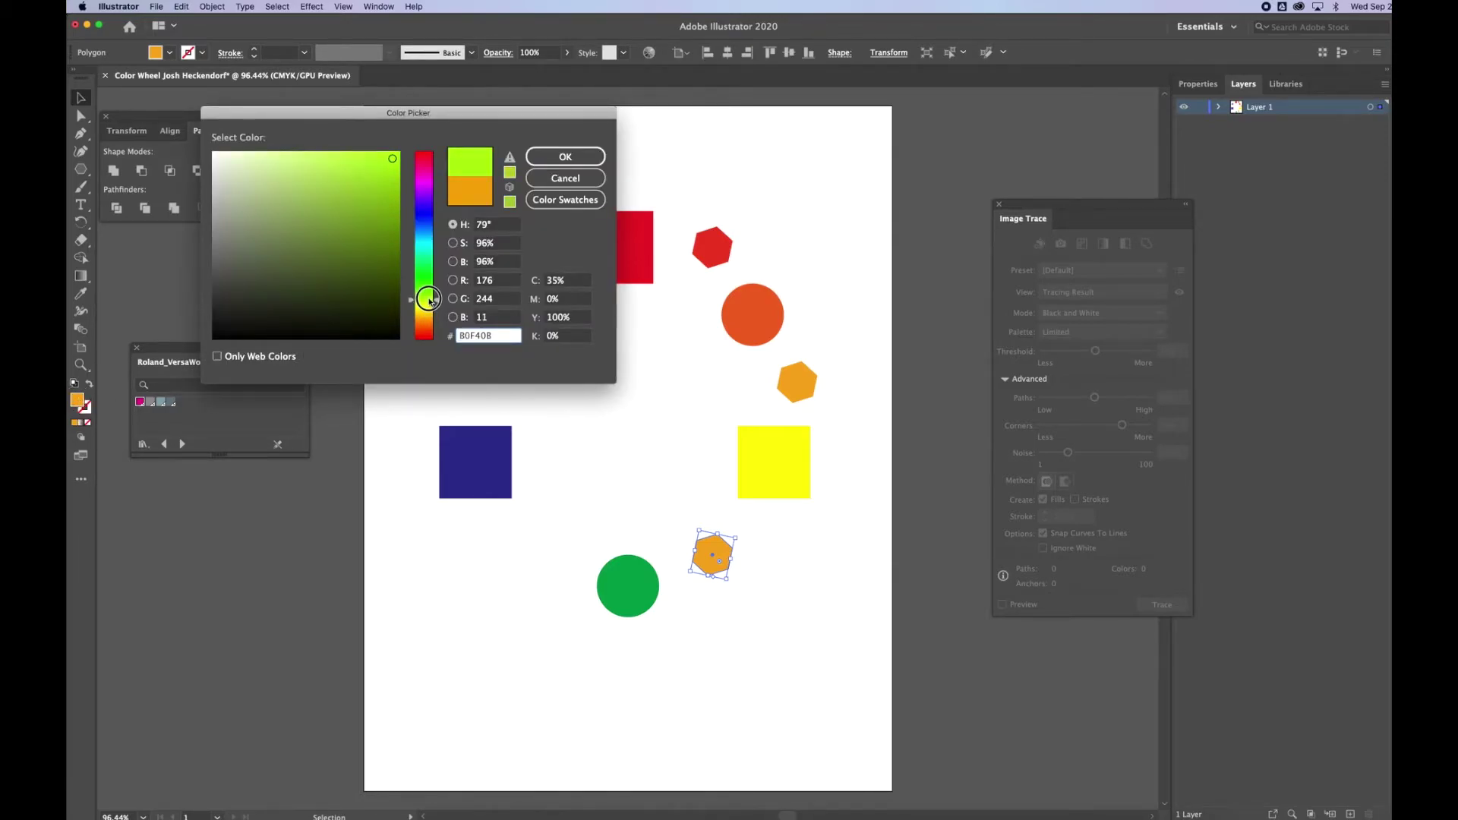
{"action": "left_click", "coordinate": [423, 303]}
{"action": "left_click", "coordinate": [565, 157]}
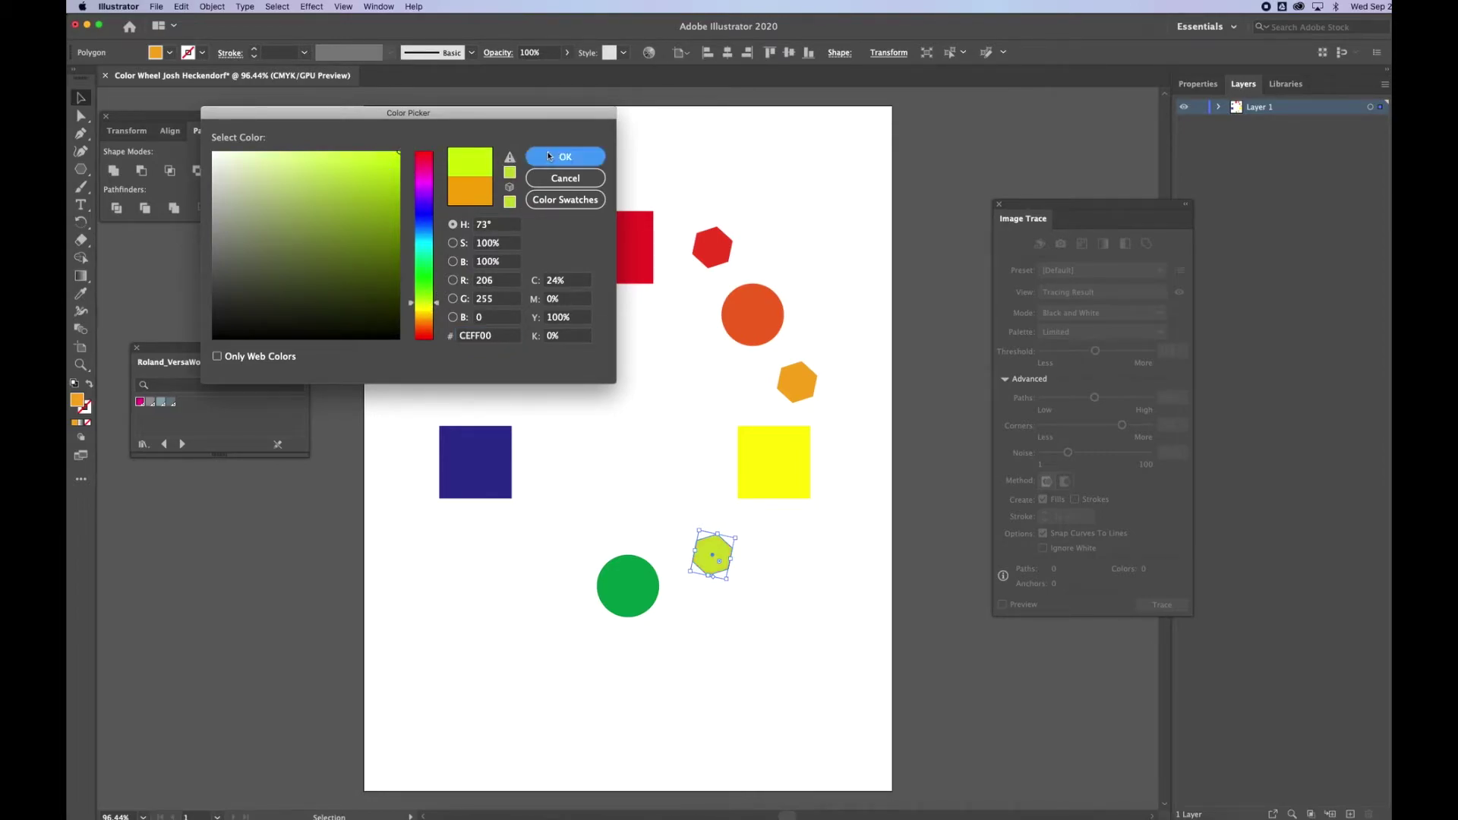
{"action": "left_click", "coordinate": [685, 423]}
Copy the lime hexagon left of the green circle and shift its hue to blue.
{"action": "left_click_drag", "start_coordinate": [713, 548], "coordinate": [533, 549]}
{"action": "double_click", "coordinate": [77, 400]}
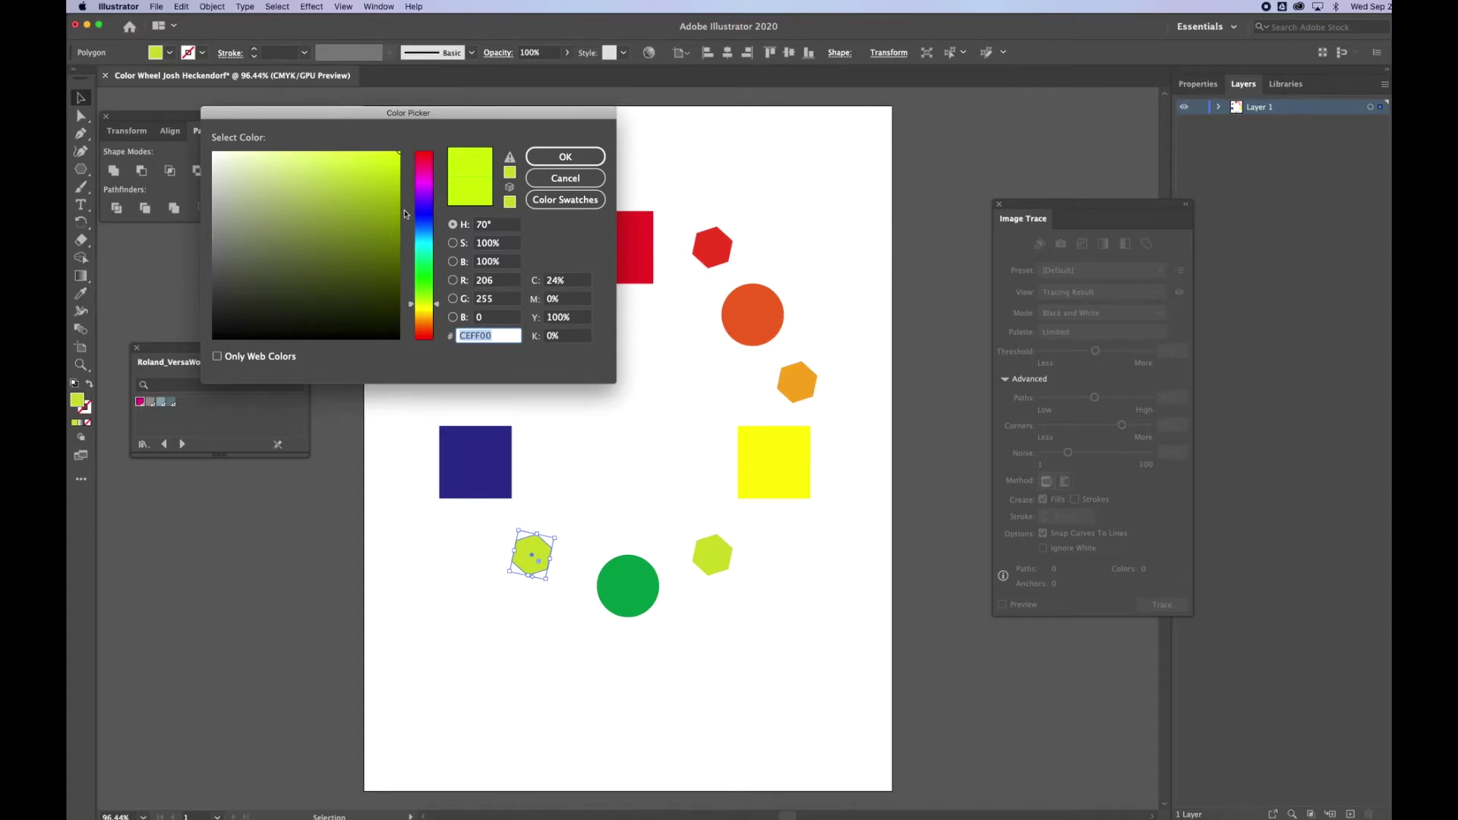
{"action": "left_click_drag", "start_coordinate": [428, 281], "coordinate": [424, 235]}
Apply the blue fill and copy that hexagon up beside the dark blue square.
{"action": "left_click", "coordinate": [561, 159]}
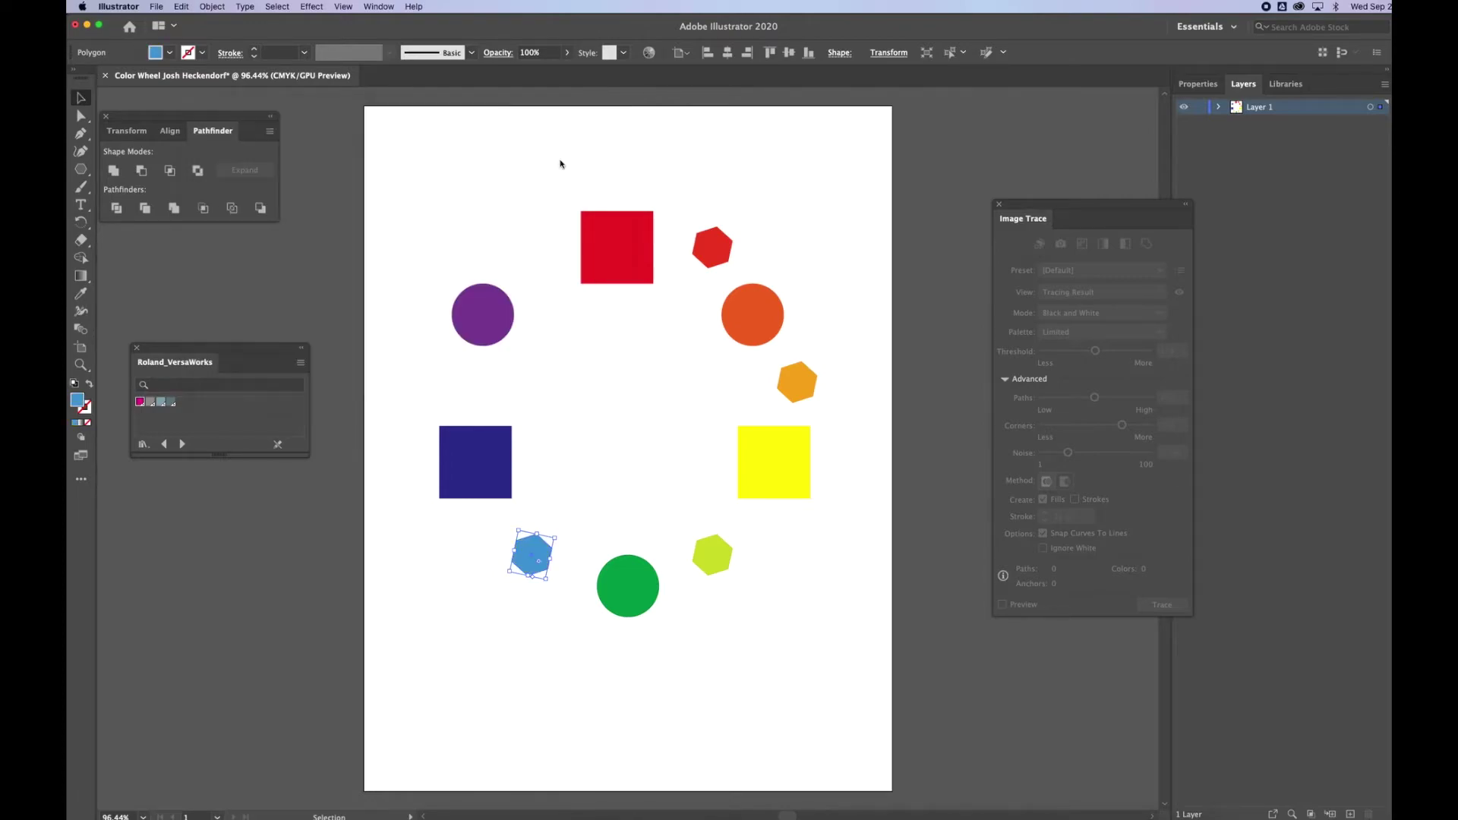
{"action": "left_click", "coordinate": [552, 356]}
{"action": "left_click_drag", "start_coordinate": [538, 550], "coordinate": [479, 382]}
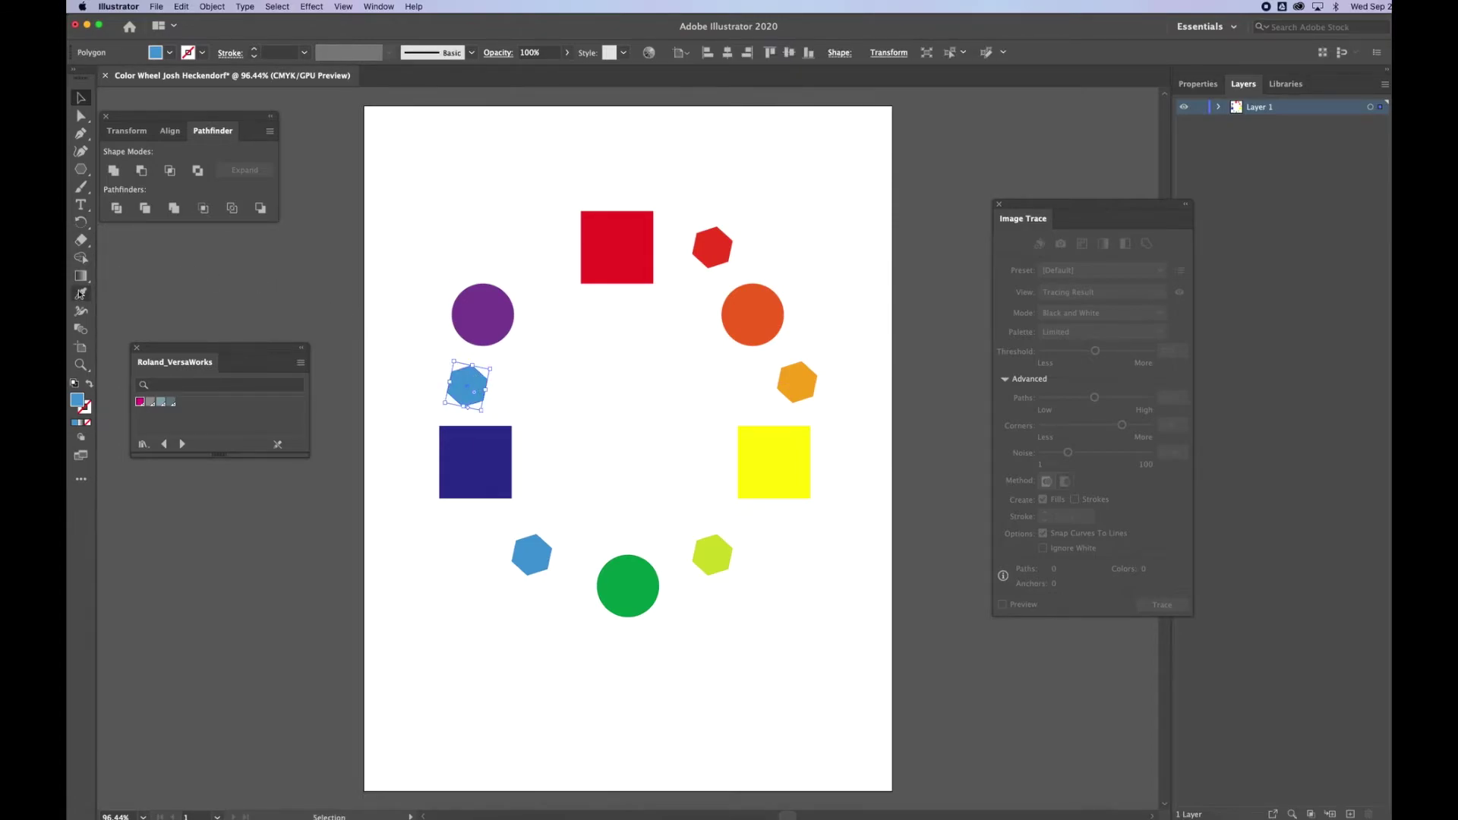
Shift the new copy's hue to blue-violet in the Color Picker.
{"action": "double_click", "coordinate": [77, 406]}
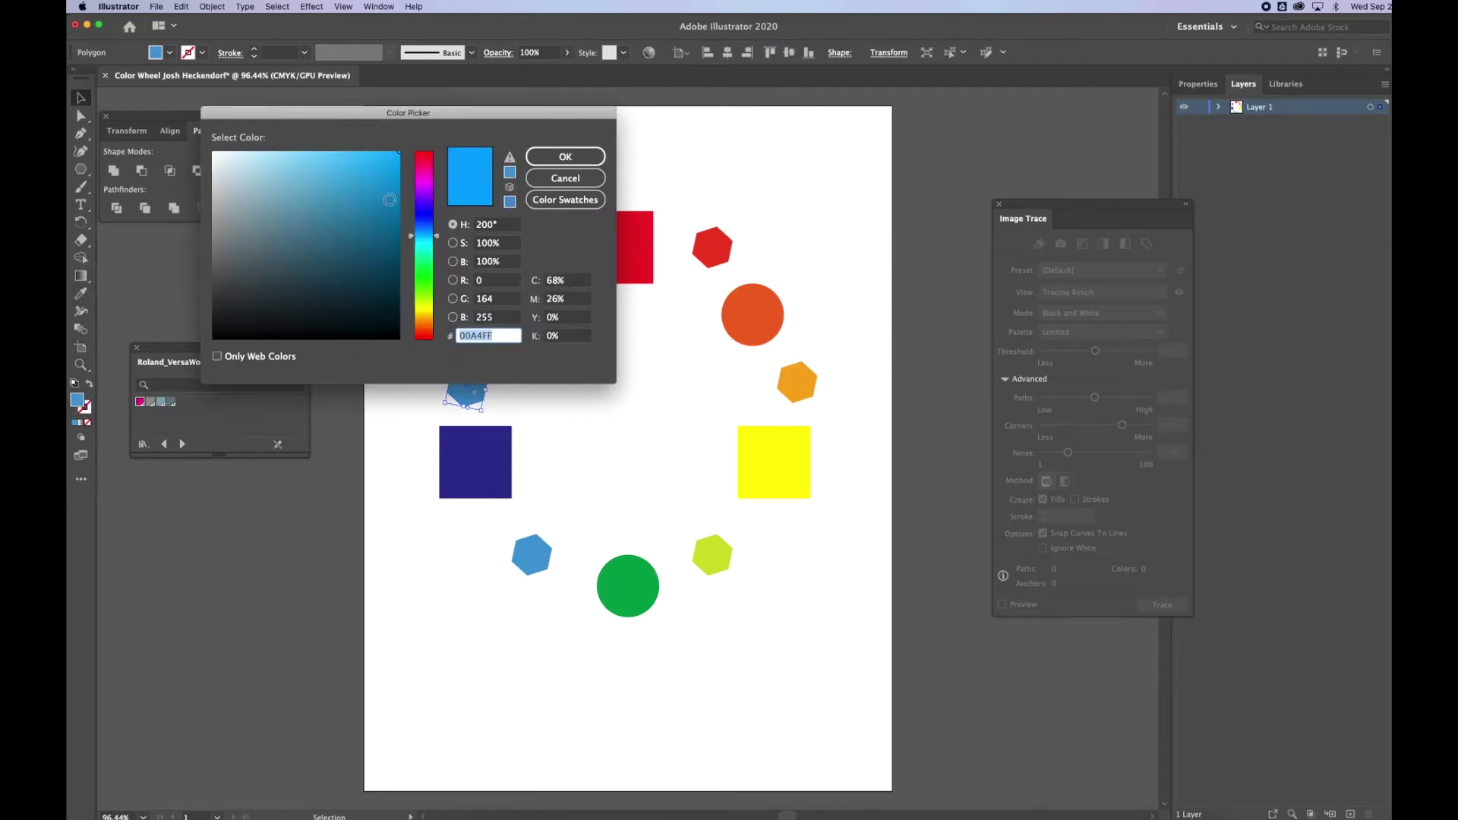
{"action": "left_click_drag", "start_coordinate": [428, 232], "coordinate": [428, 200]}
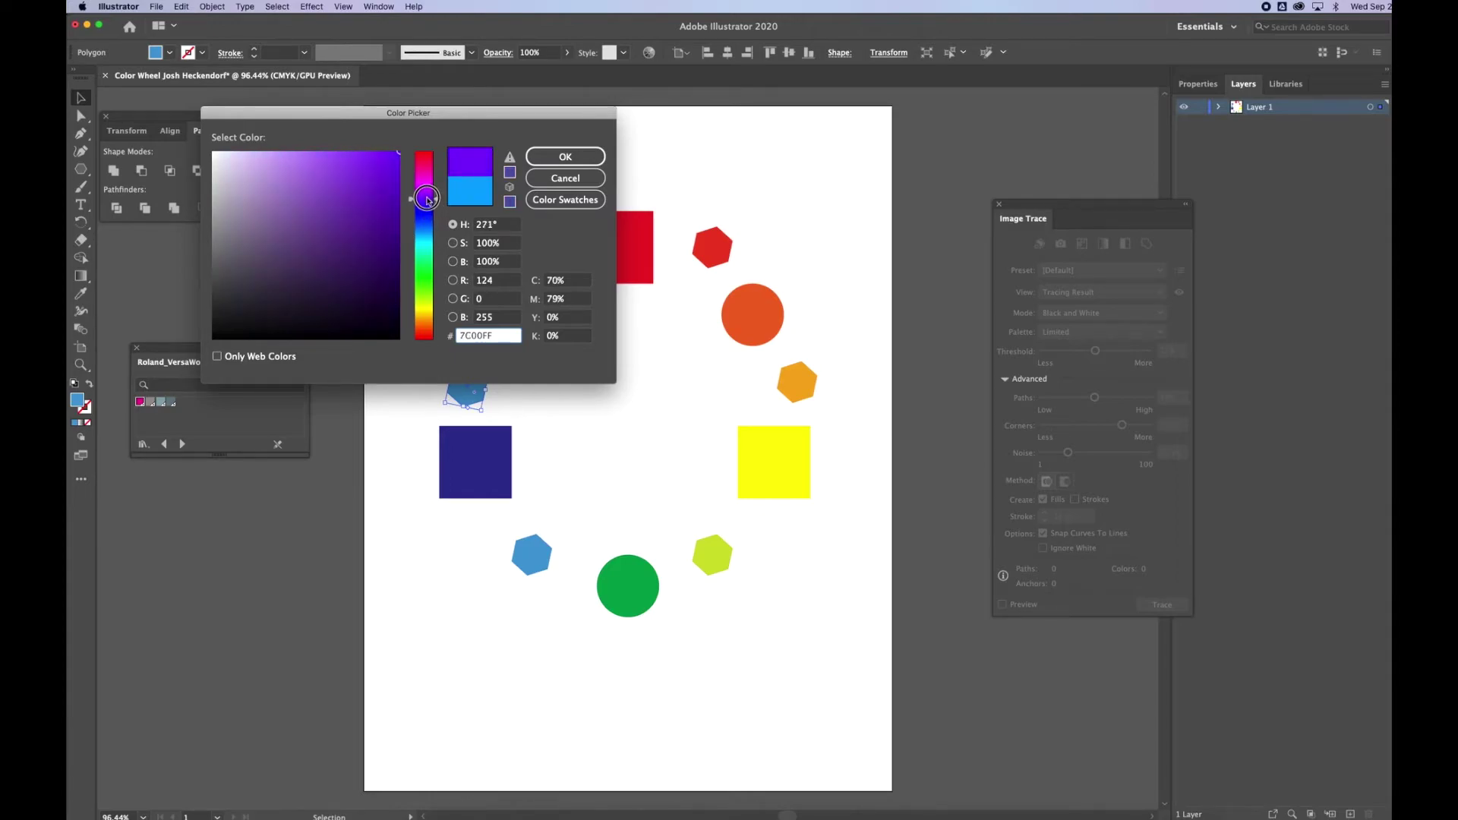
{"action": "left_click", "coordinate": [560, 159]}
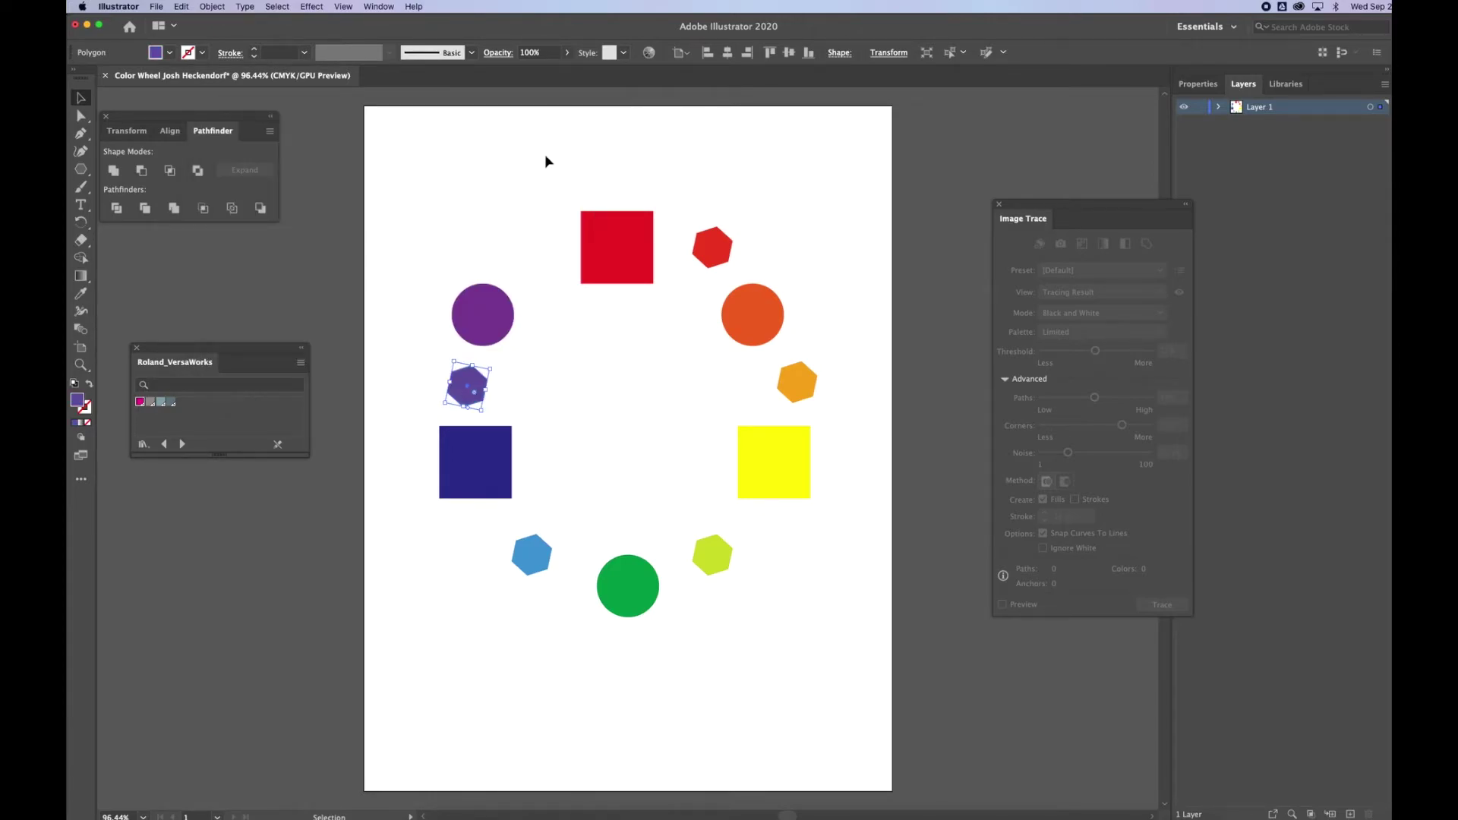
{"action": "left_click", "coordinate": [77, 402]}
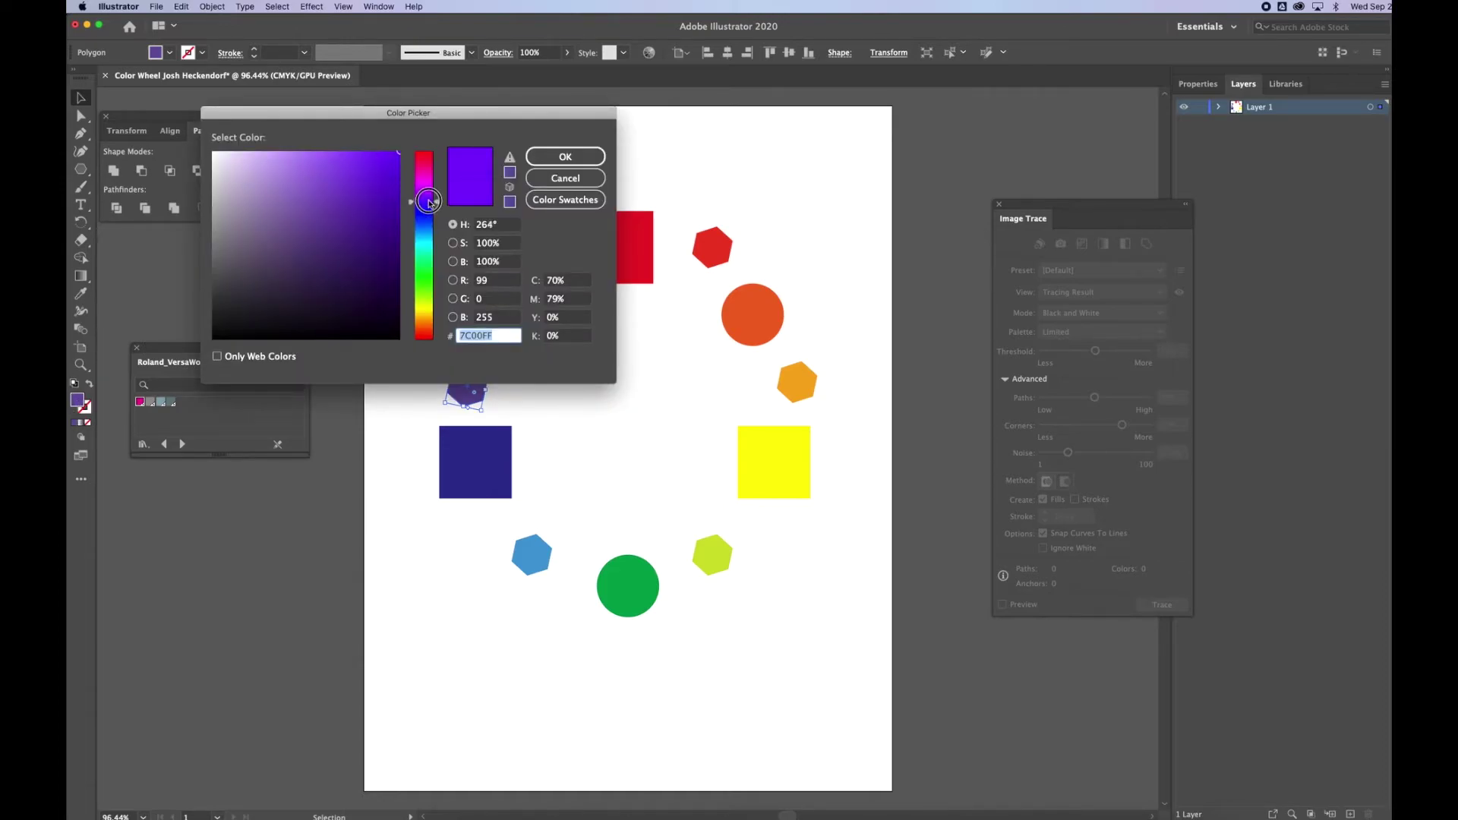
{"action": "left_click", "coordinate": [426, 201]}
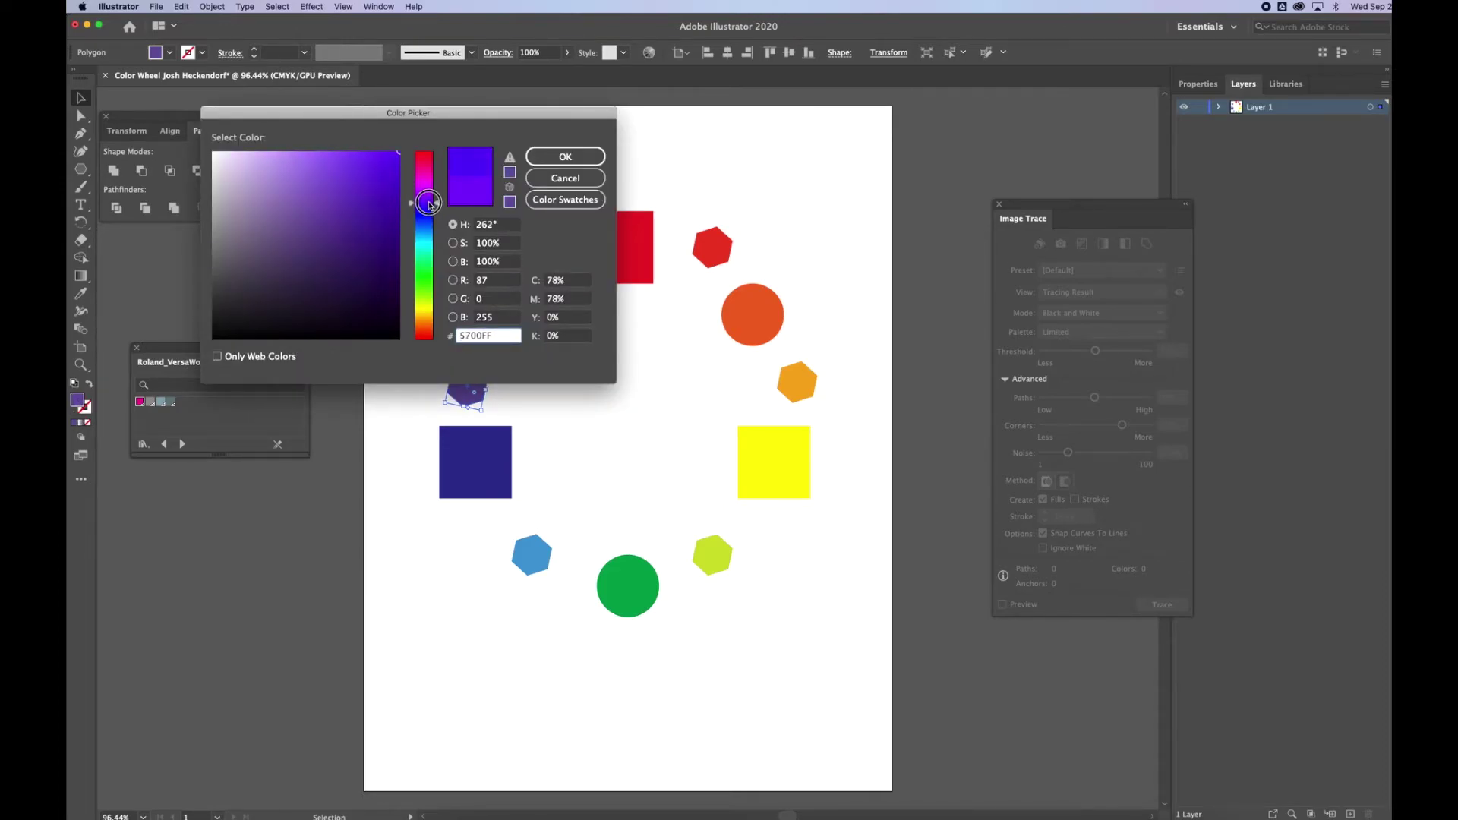
{"action": "left_click", "coordinate": [562, 156]}
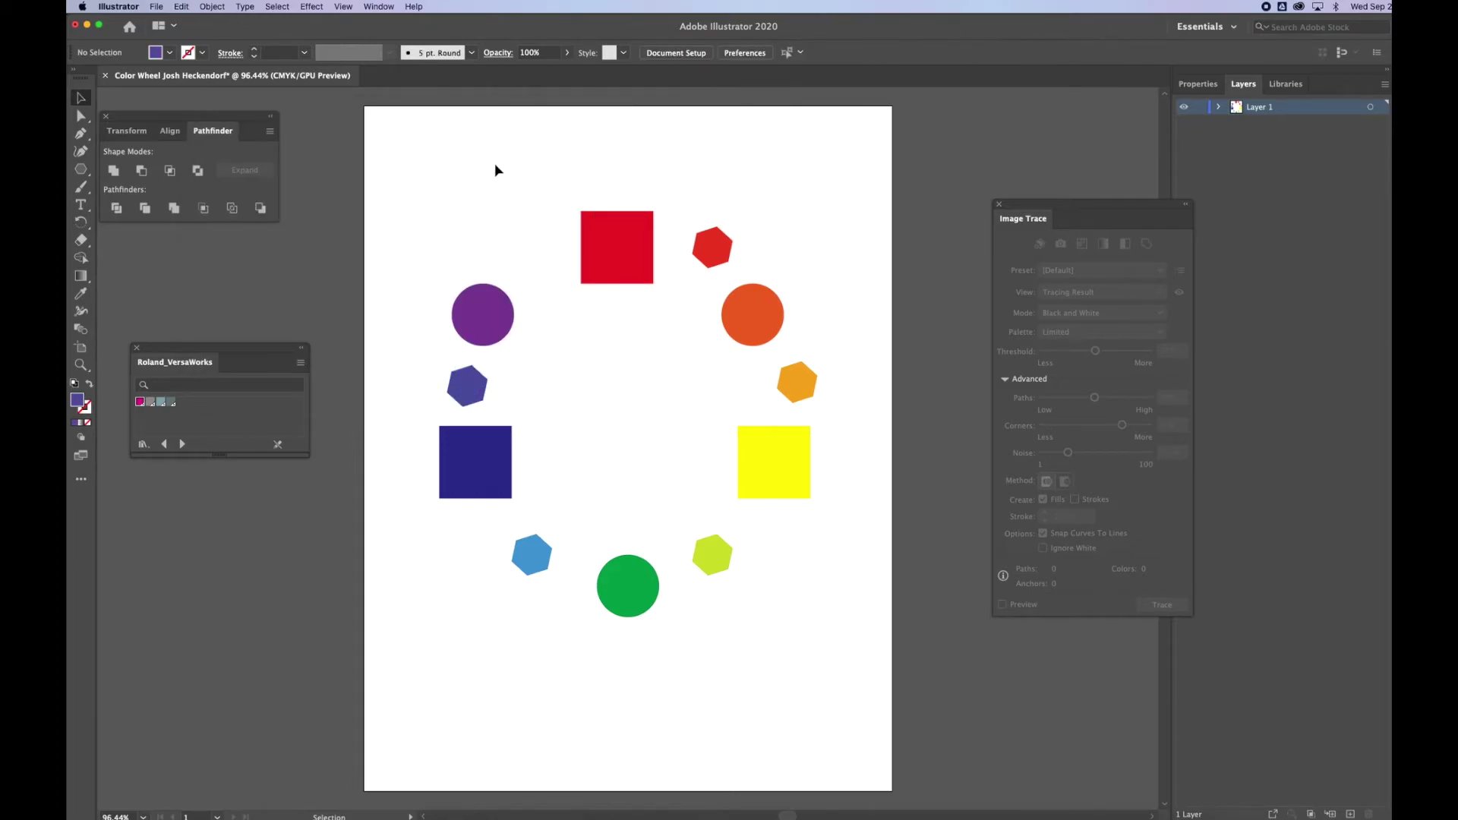
Copy a hexagon into the gap beside the red square and fill it magenta.
{"action": "left_click_drag", "start_coordinate": [472, 386], "coordinate": [539, 254]}
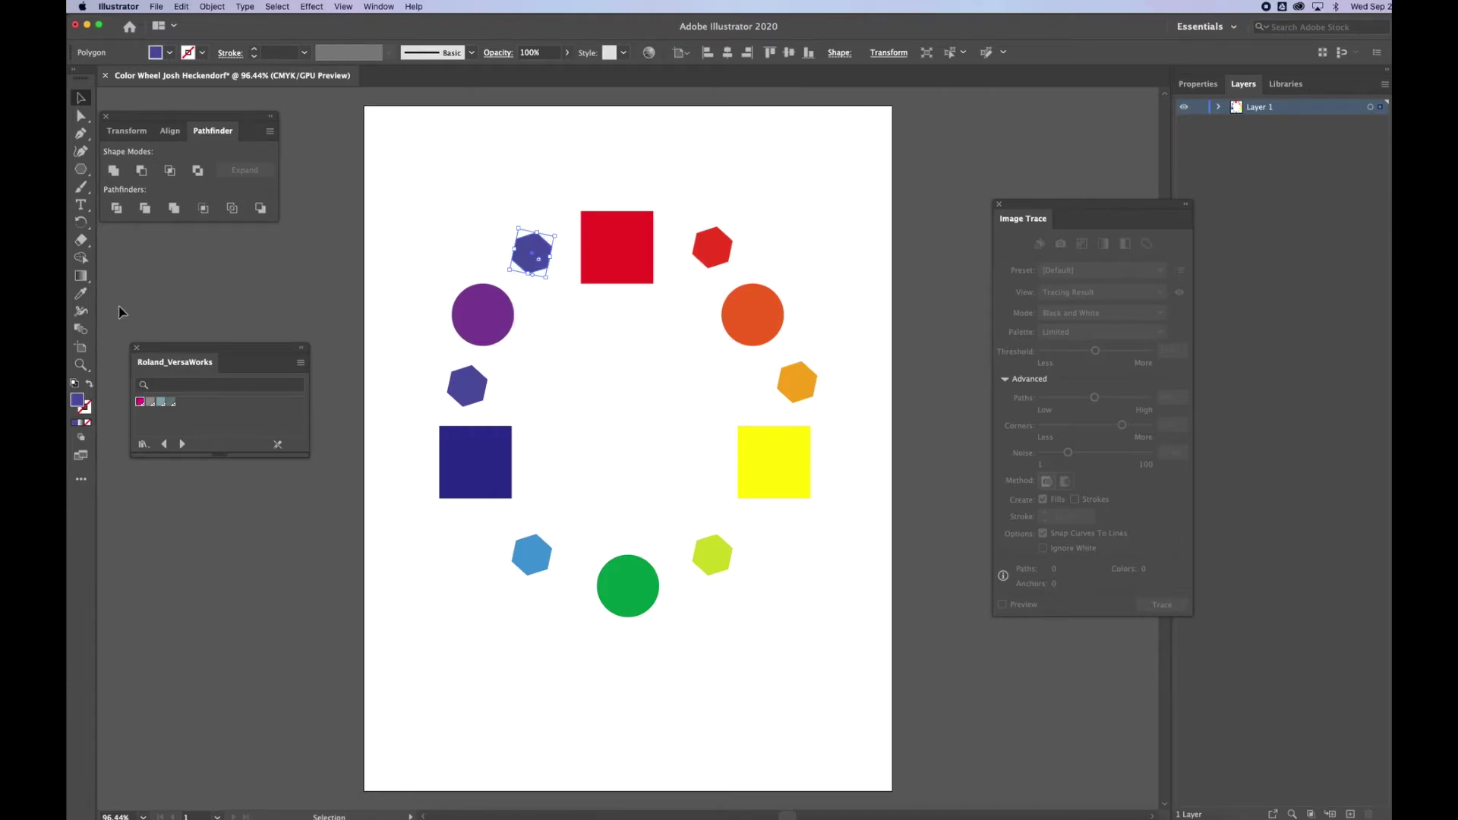
{"action": "double_click", "coordinate": [77, 400]}
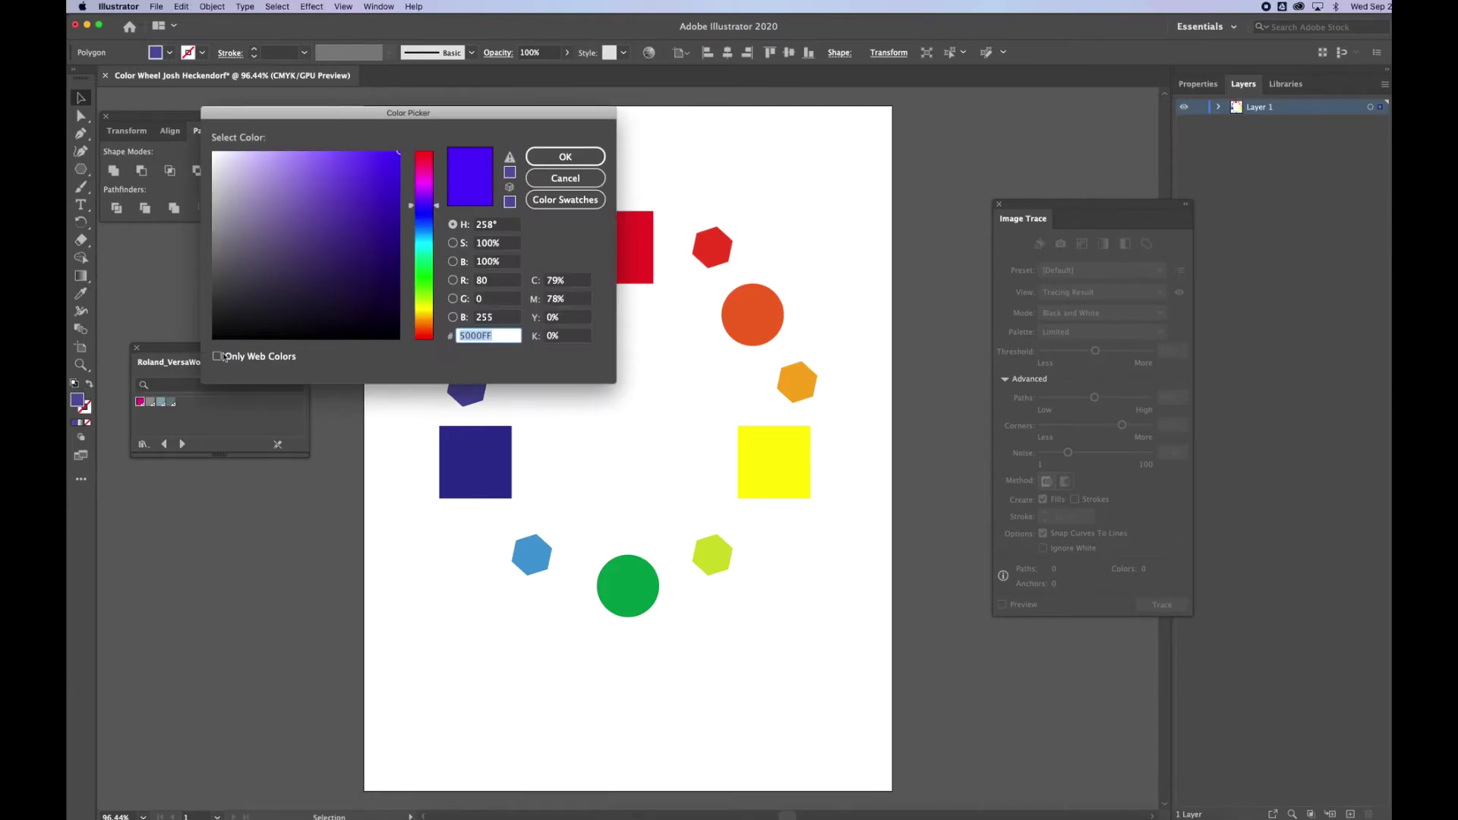
{"action": "mouse_move", "coordinate": [422, 205]}
{"action": "left_mouse_down"}
{"action": "mouse_move", "coordinate": [422, 160]}
{"action": "mouse_move", "coordinate": [424, 191]}
{"action": "left_mouse_up"}
{"action": "left_click", "coordinate": [561, 156]}
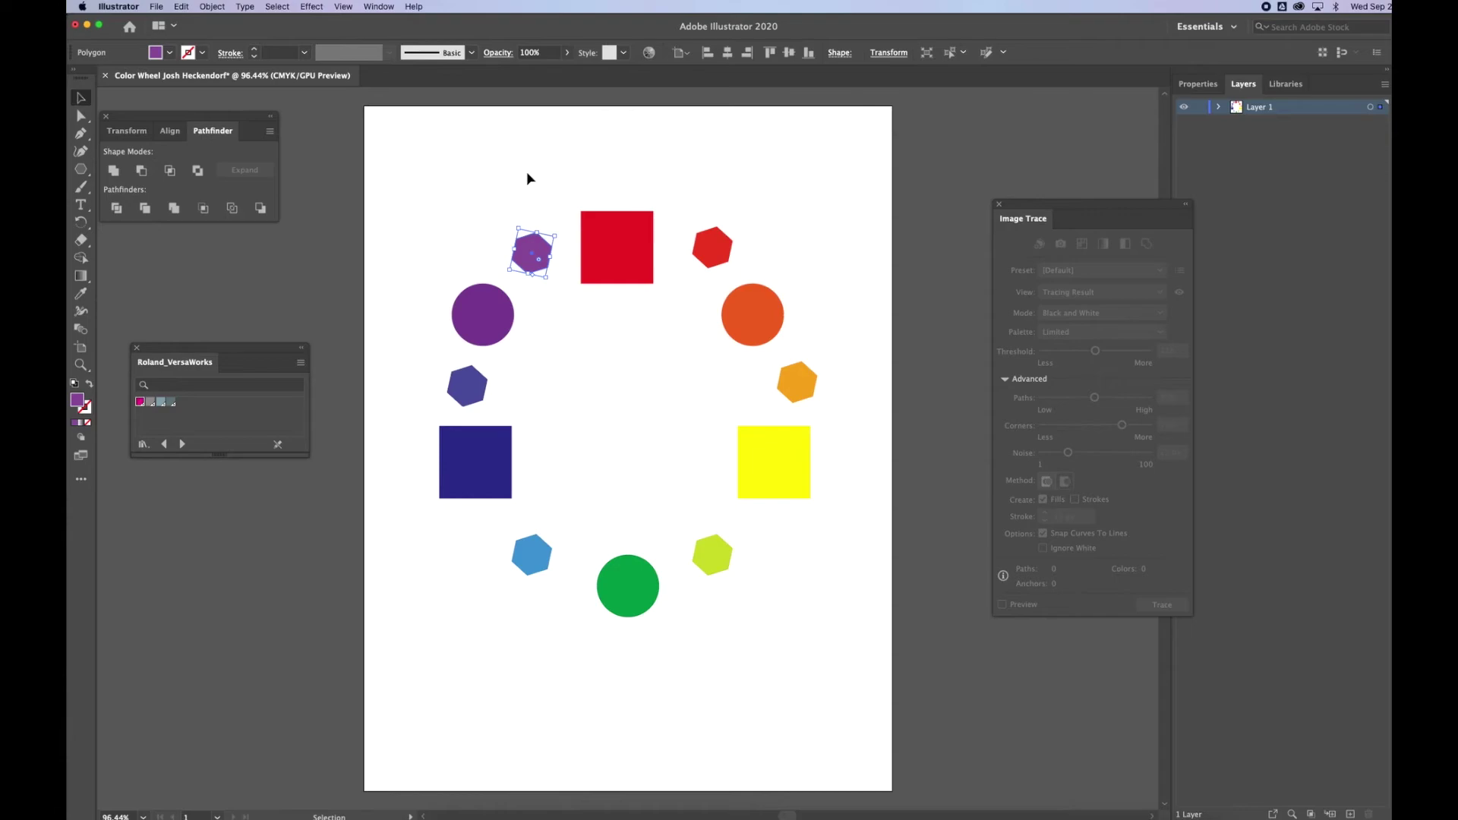
{"action": "double_click", "coordinate": [77, 399]}
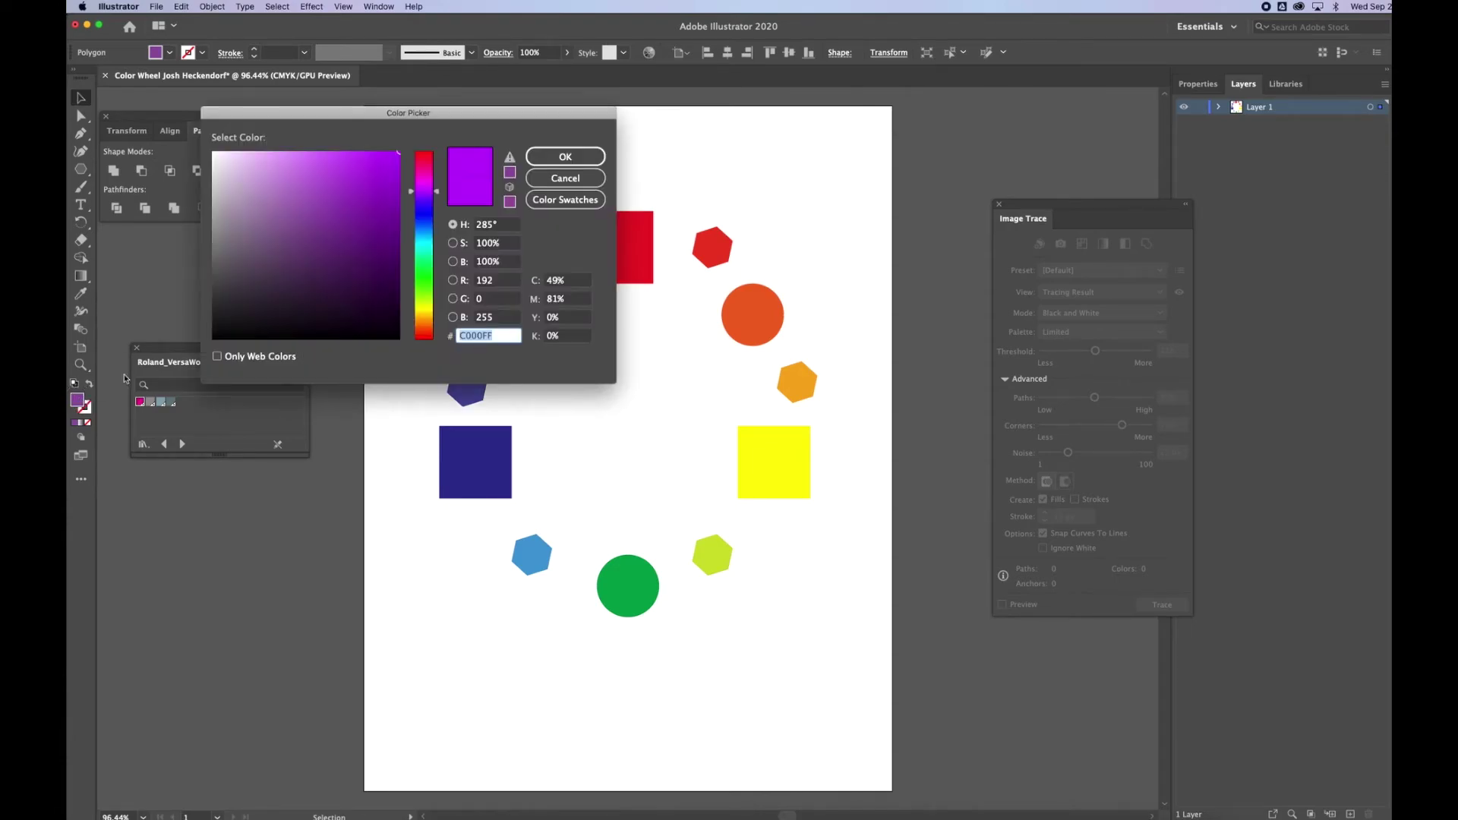
{"action": "left_click_drag", "start_coordinate": [427, 188], "coordinate": [427, 178]}
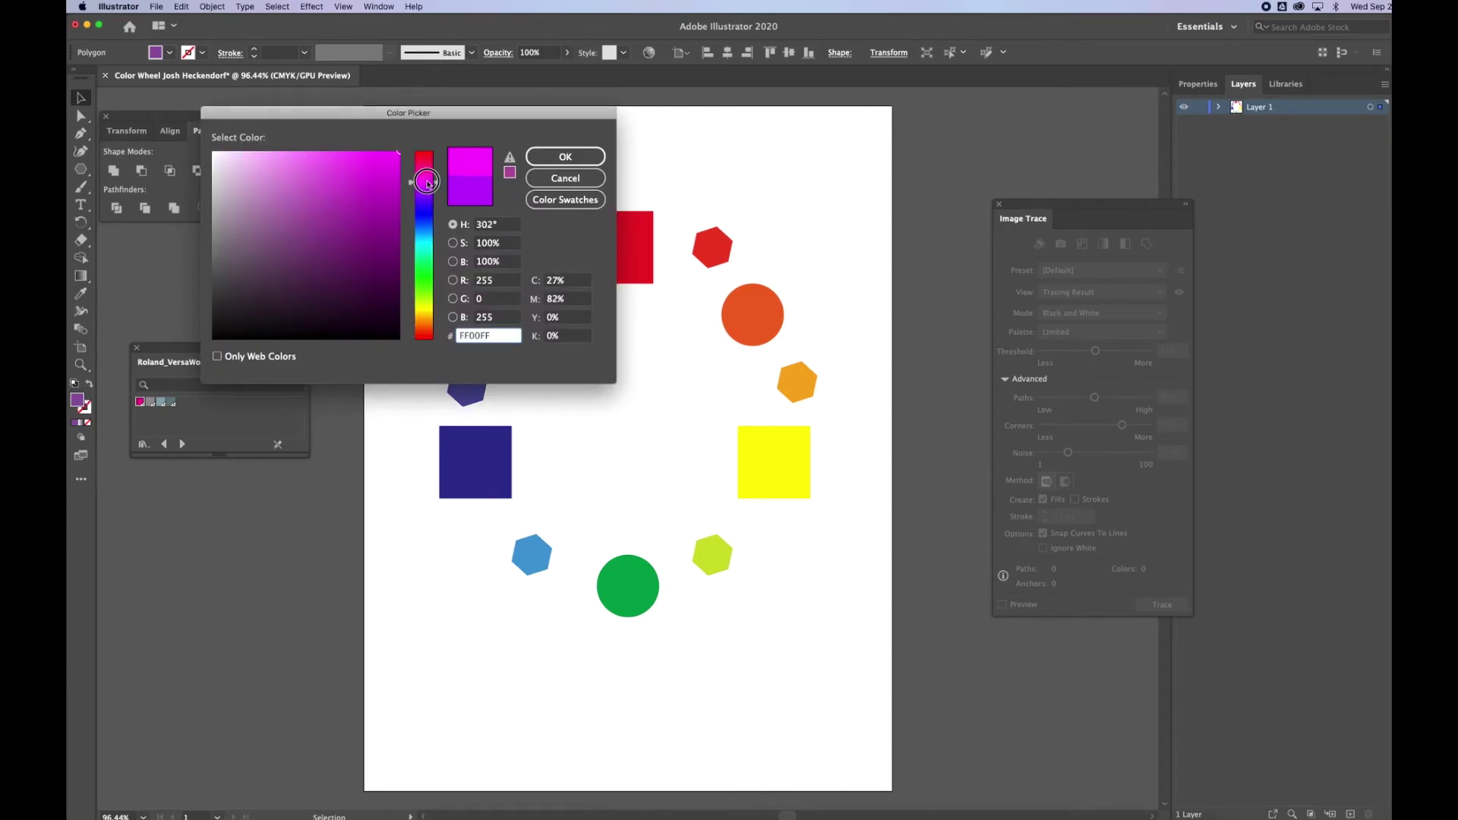
{"action": "left_click", "coordinate": [562, 156]}
In isolation mode, shift the magenta hexagon's hue slightly toward pink.
{"action": "left_click", "coordinate": [549, 165]}
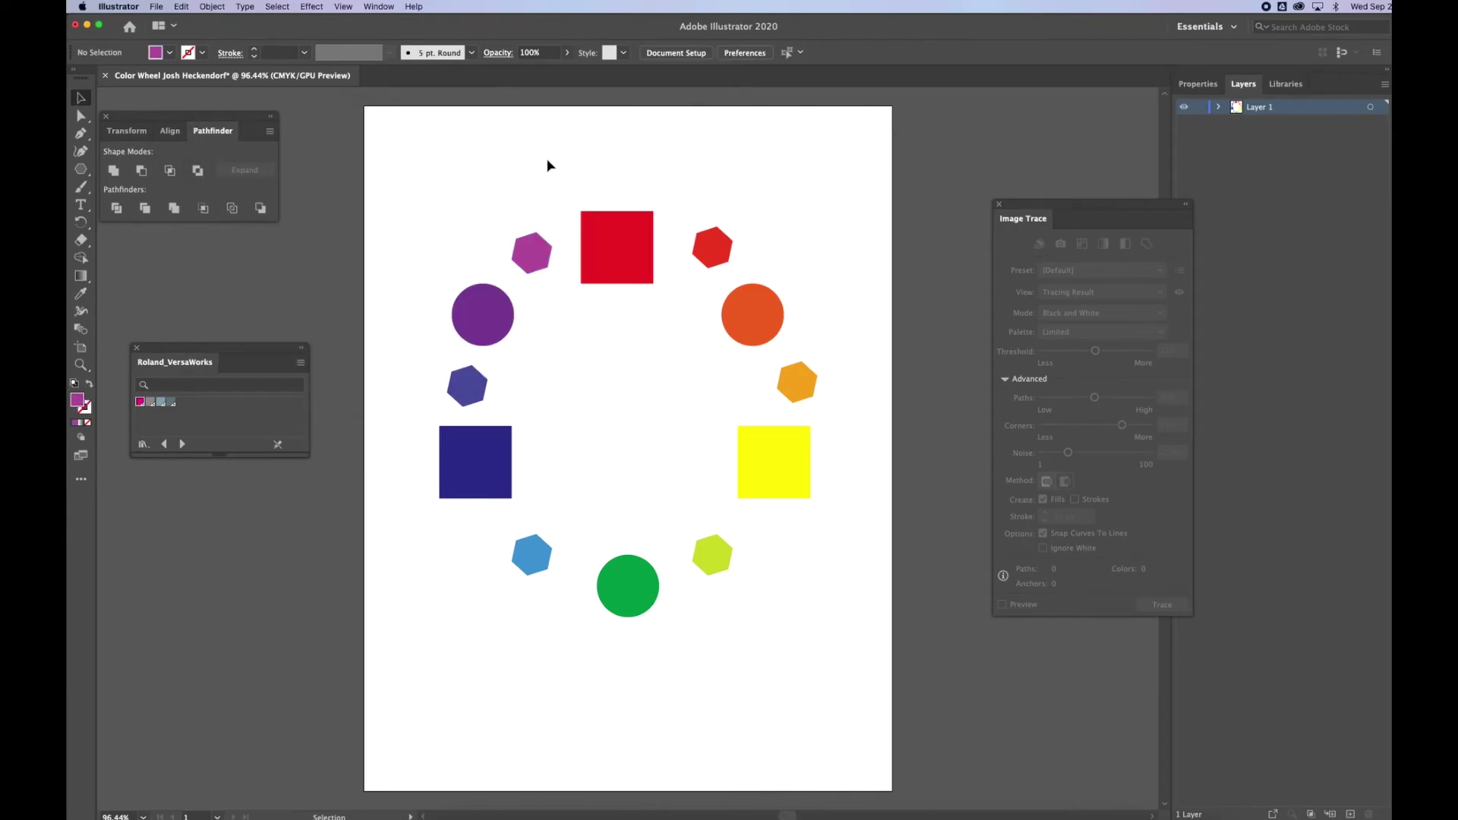
{"action": "double_click", "coordinate": [531, 252]}
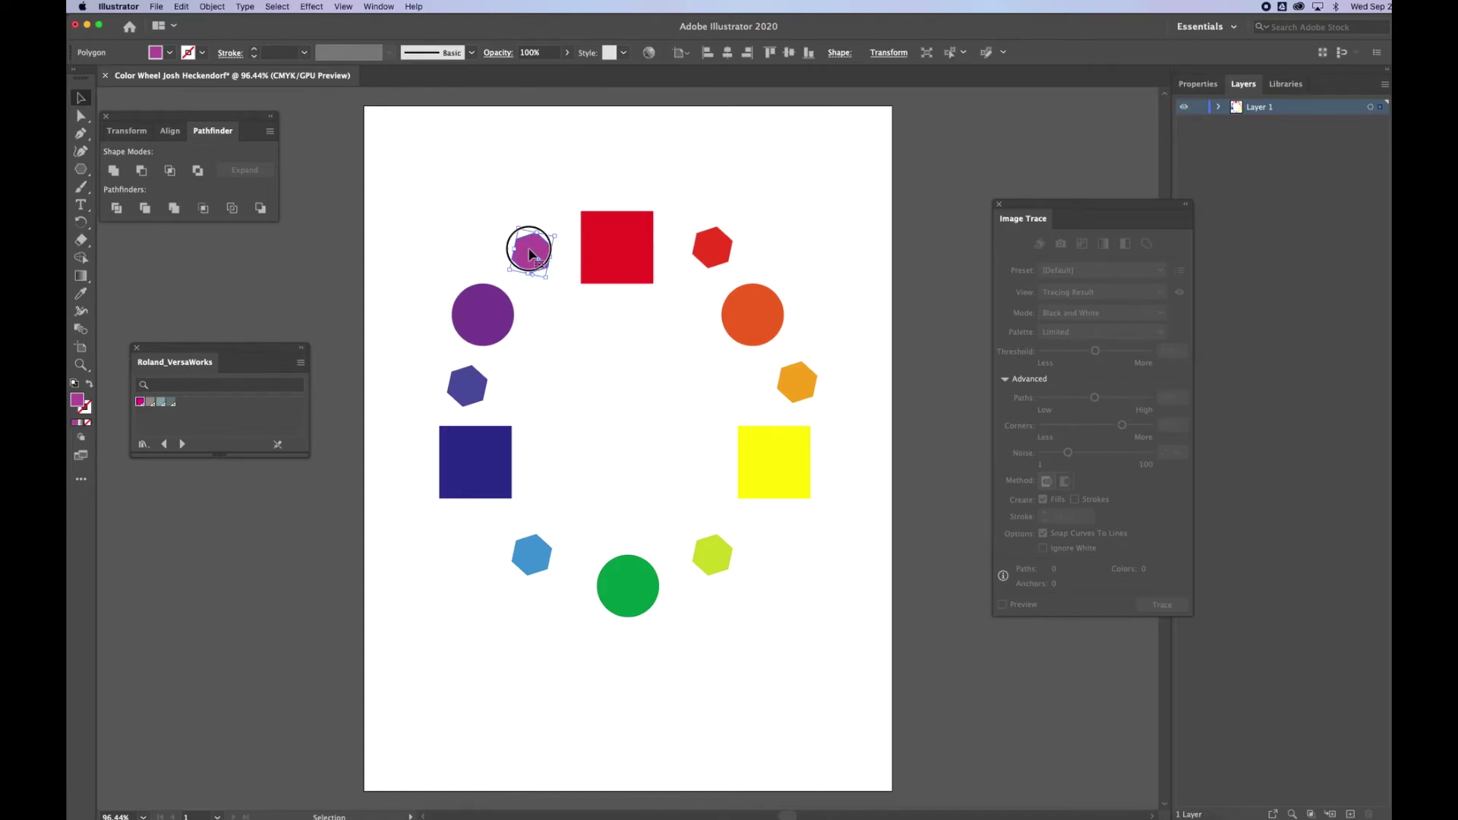
{"action": "double_click", "coordinate": [78, 398]}
{"action": "mouse_move", "coordinate": [437, 189]}
{"action": "left_mouse_down"}
{"action": "mouse_move", "coordinate": [436, 167]}
{"action": "mouse_move", "coordinate": [437, 179]}
{"action": "left_mouse_up"}
{"action": "left_click", "coordinate": [563, 157]}
{"action": "left_click", "coordinate": [559, 166]}
{"action": "double_click", "coordinate": [557, 165]}
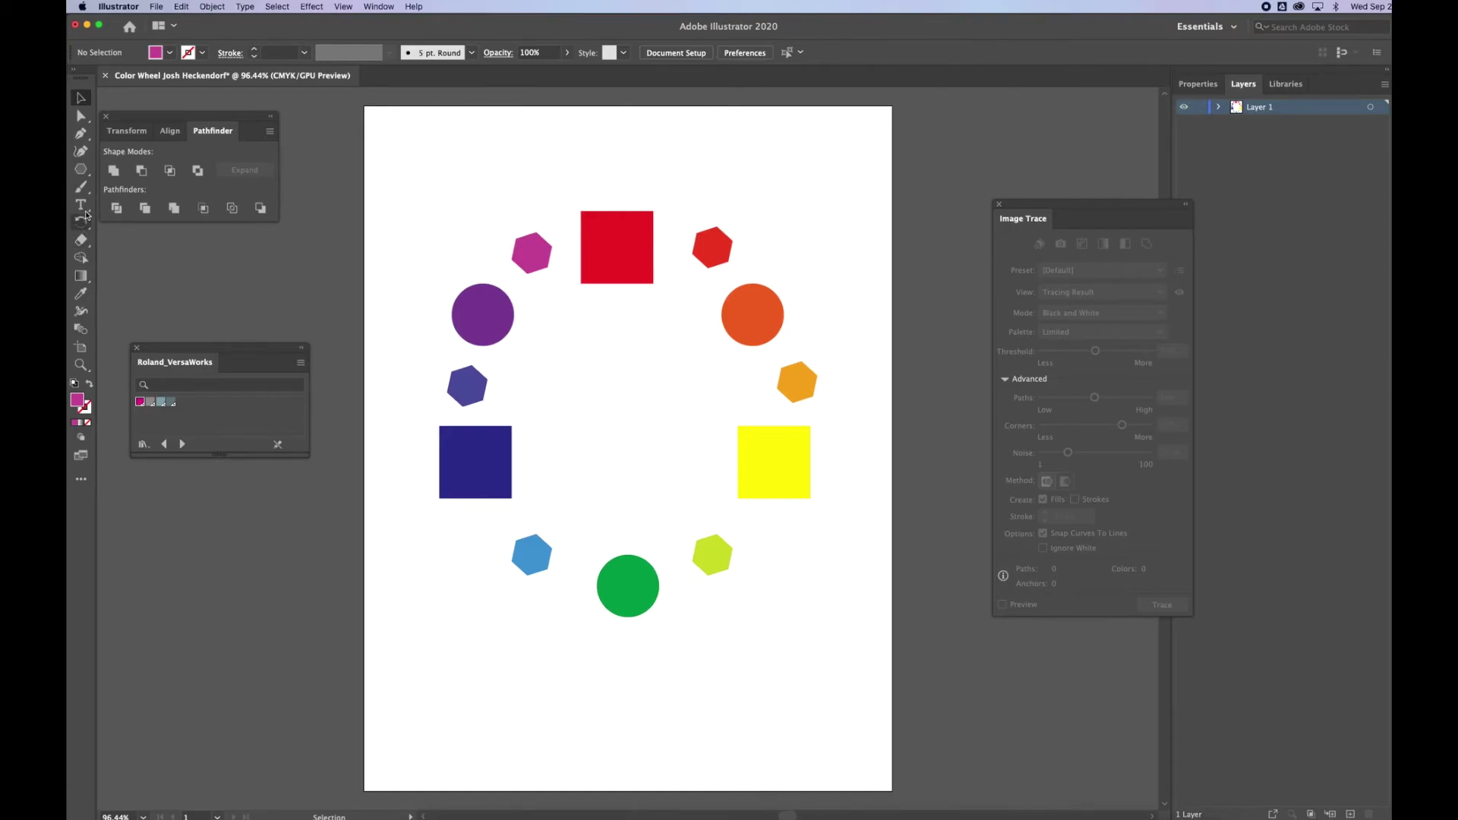
{"action": "left_click", "coordinate": [81, 205]}
Type the title, the author's name followed by 'color wheel', near the page top.
{"action": "left_click", "coordinate": [523, 136]}
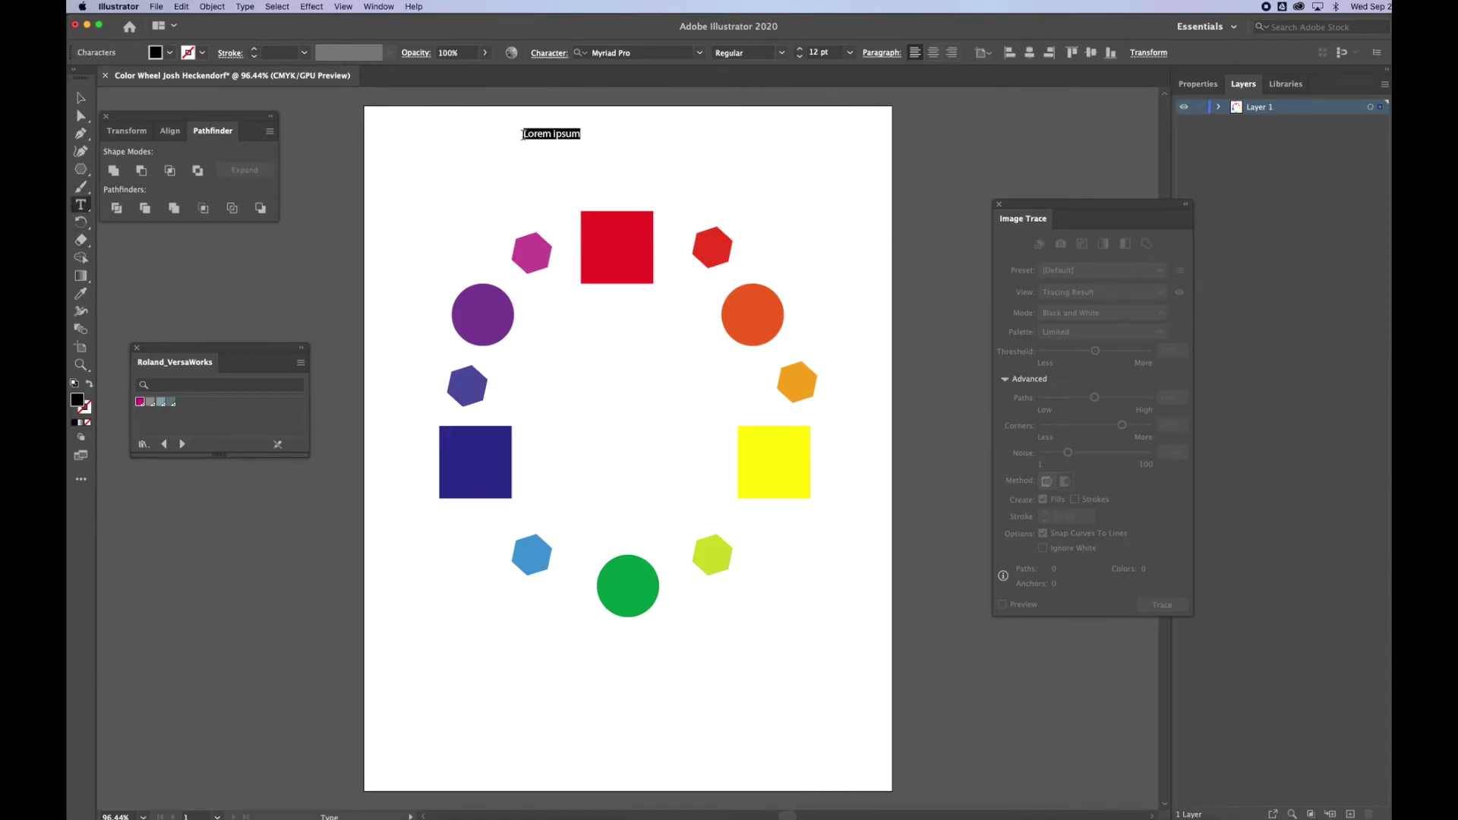
{"action": "type", "text": "Josh Heckendorf's color weh"}
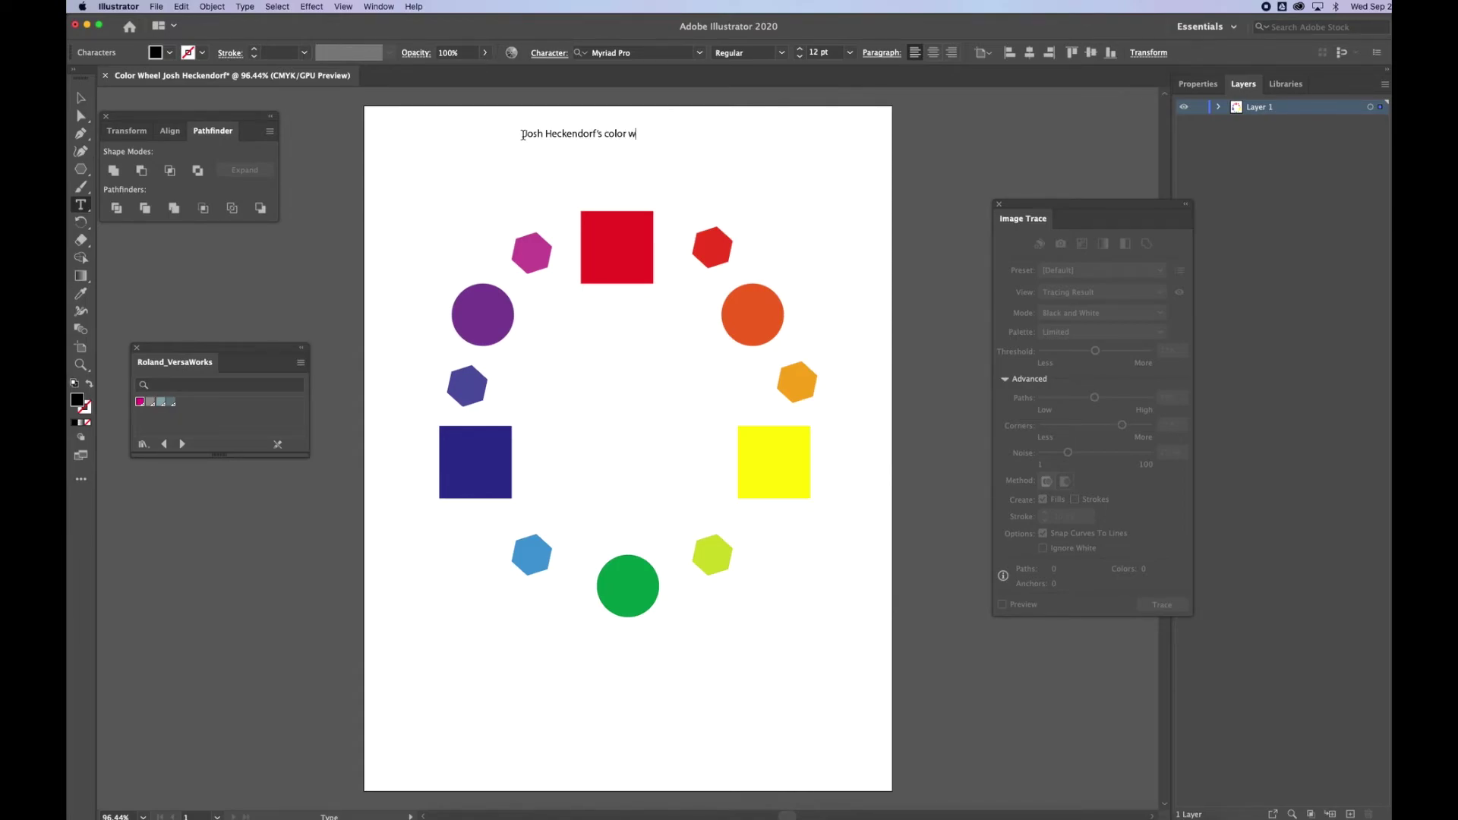
{"action": "key", "text": "BackSpace"}
{"action": "key", "text": "BackSpace"}
{"action": "type", "text": "heel"}
Move the title so it sits centred above the red square.
{"action": "left_click", "coordinate": [80, 97]}
{"action": "left_click", "coordinate": [625, 142]}
{"action": "left_click_drag", "start_coordinate": [626, 143], "coordinate": [644, 170]}
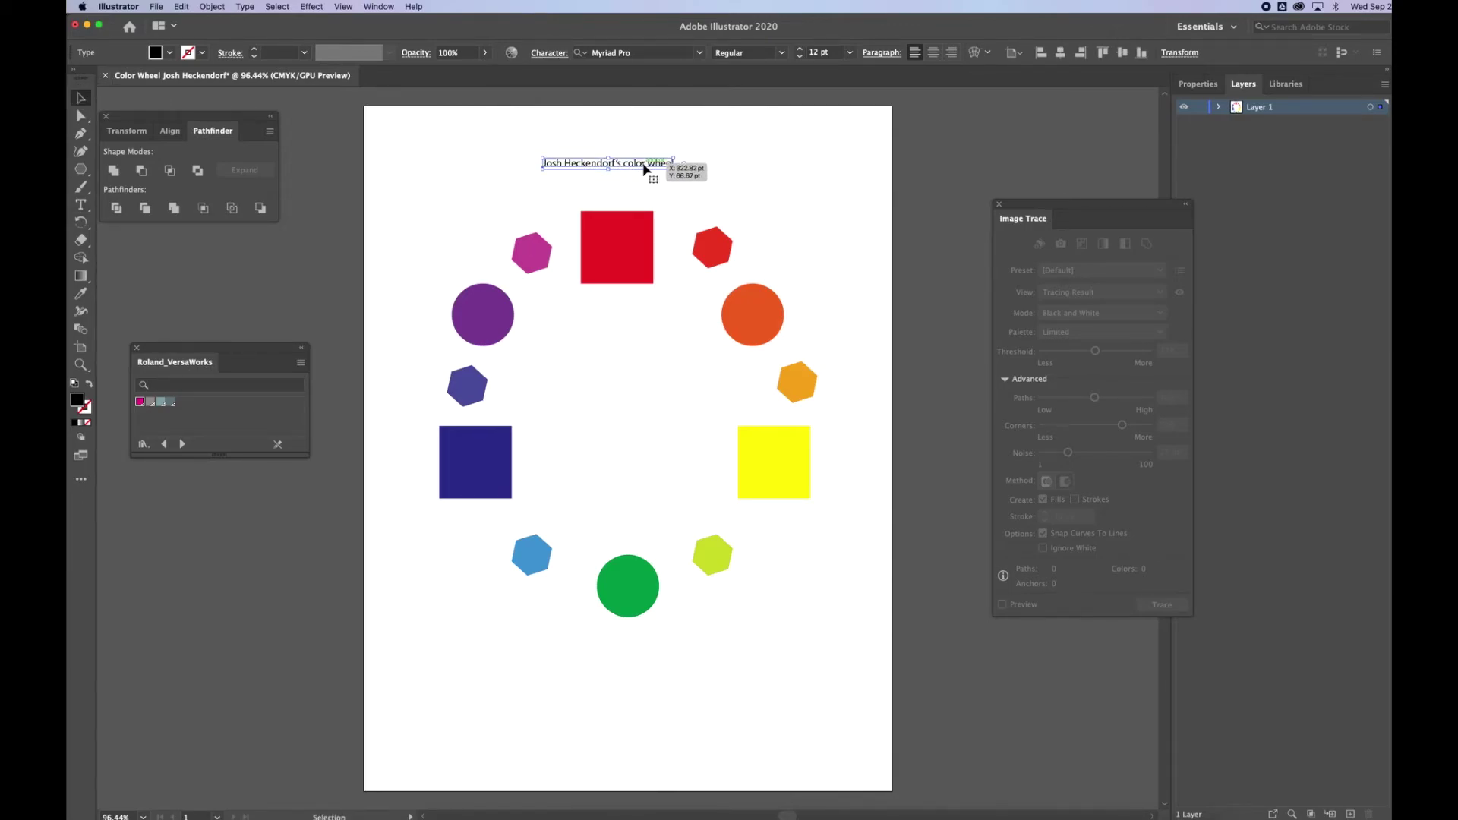
{"action": "left_click", "coordinate": [755, 194]}
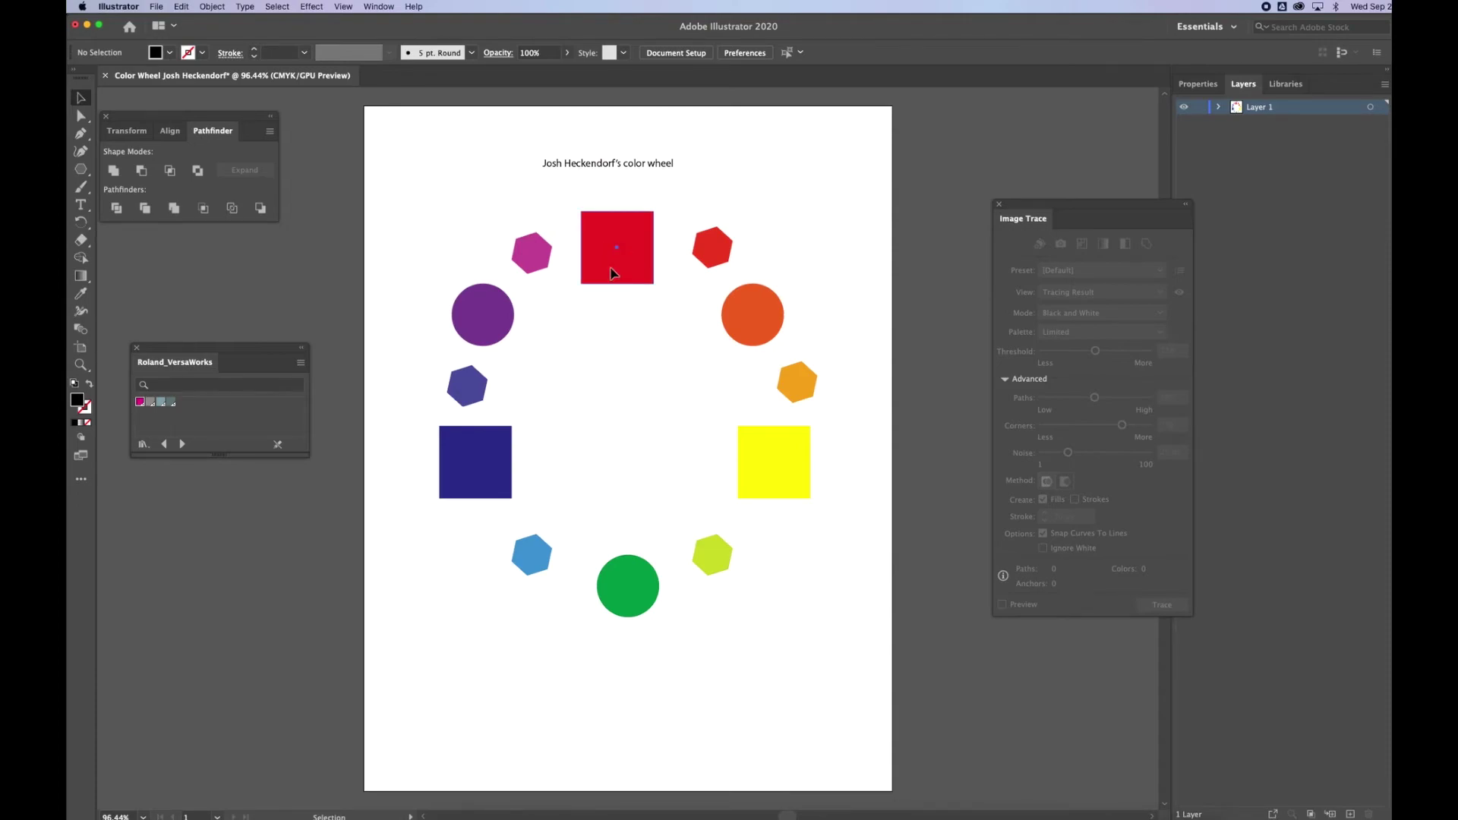
{"action": "left_click", "coordinate": [614, 273]}
{"action": "left_click", "coordinate": [755, 202]}
Type the legend: squares = primary colors, circles = secondary colors, hexagons = tertiary colors.
{"action": "left_click", "coordinate": [81, 205]}
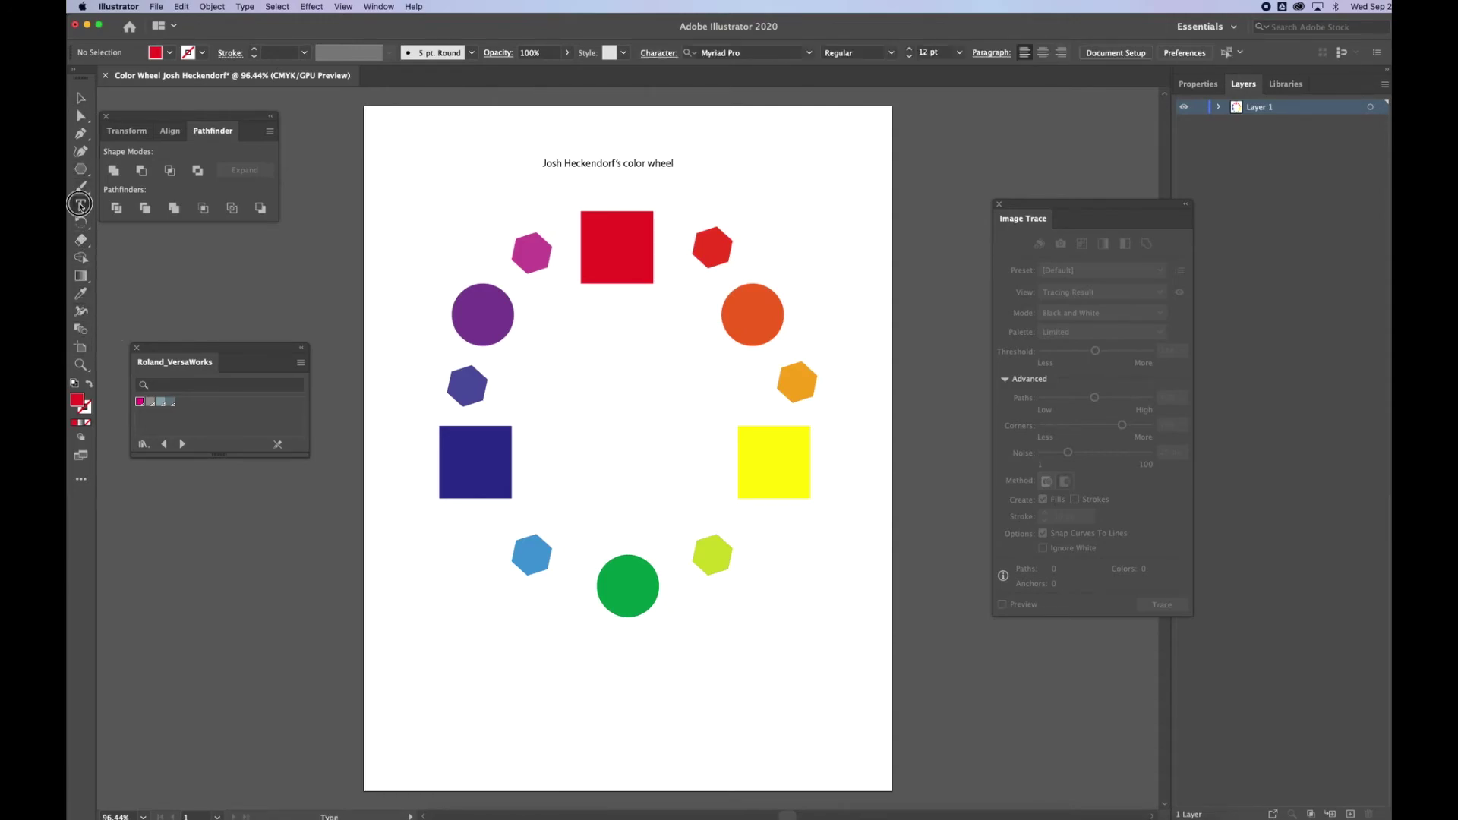
{"action": "left_click", "coordinate": [658, 663]}
{"action": "key", "text": "BackSpace"}
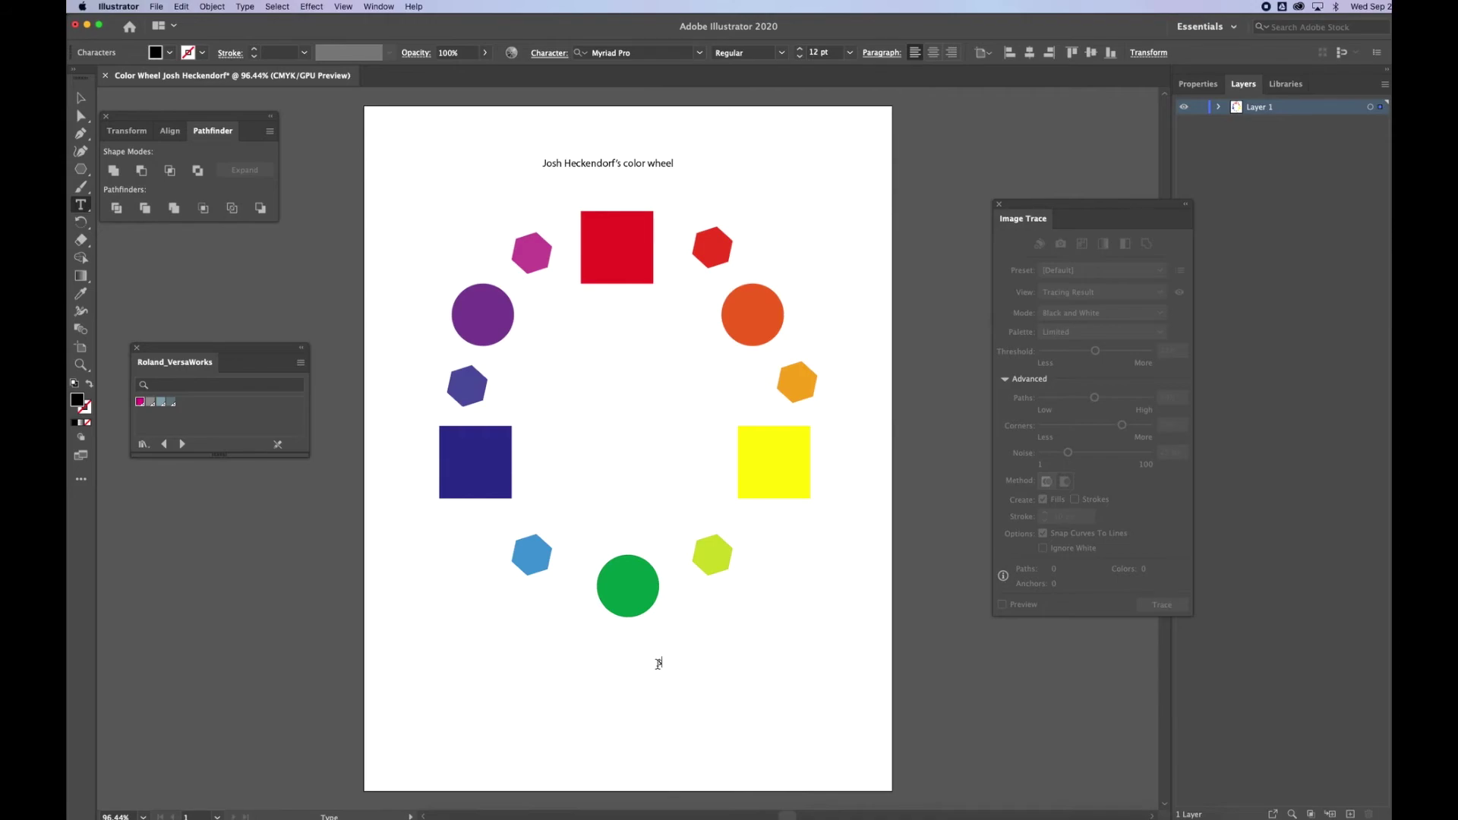
{"action": "type", "text": "pqq"}
{"action": "type", "text": "ares"}
{"action": "type", "text": "= primary co"}
{"action": "type", "text": "lord"}
{"action": "type", "text": "cir"}
{"action": "type", "text": "cle"}
{"action": "type", "text": "s = secondary "}
{"action": "type", "text": "colors"}
{"action": "type", "text": "hexagons"}
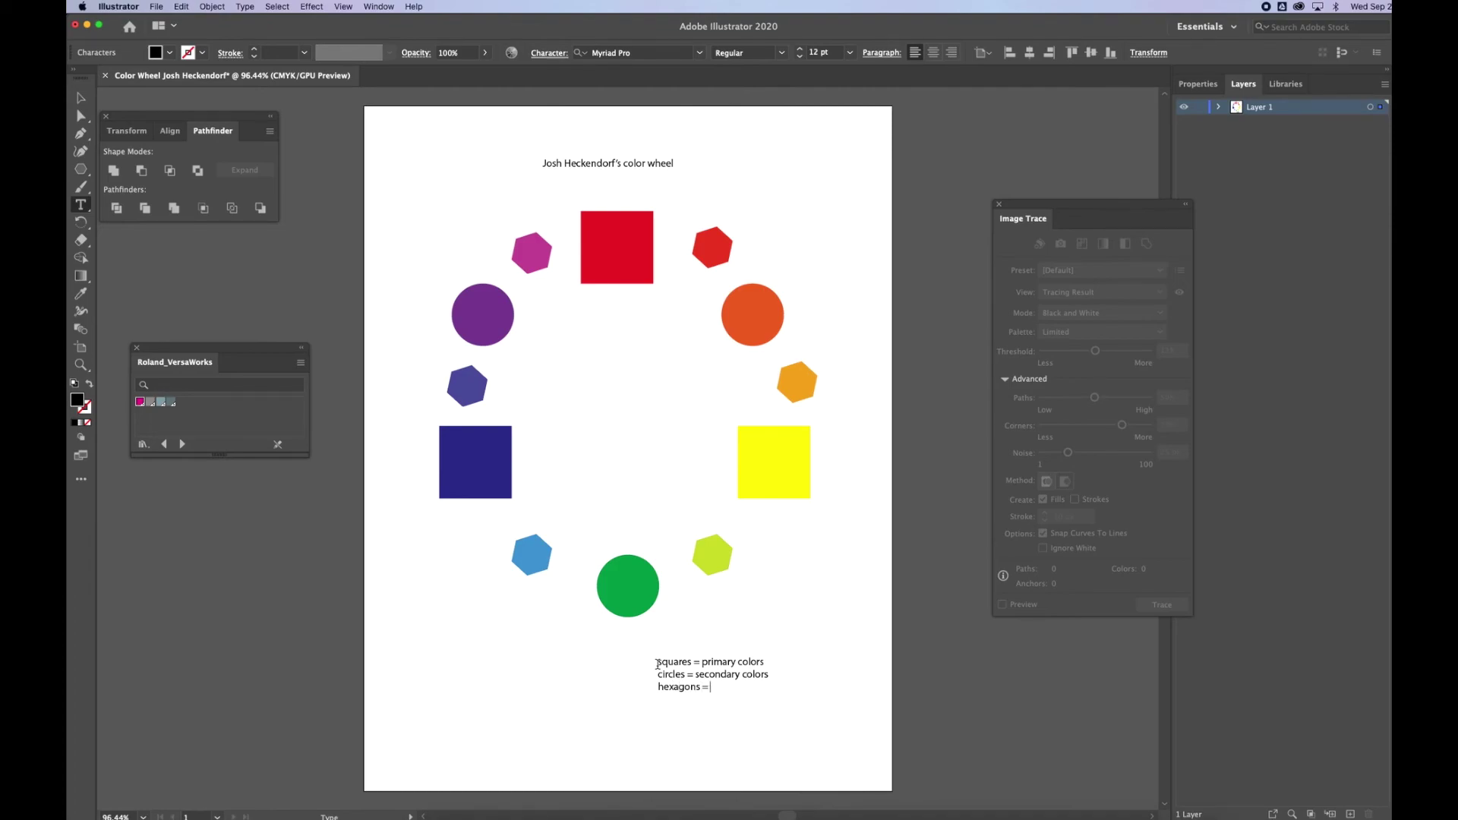
{"action": "type", "text": " = tertiary colors"}
{"action": "left_click", "coordinate": [158, 7]}
Save the color wheel as an Adobe PDF in Creative Cloud Files with default PDF settings.
{"action": "left_click", "coordinate": [184, 107]}
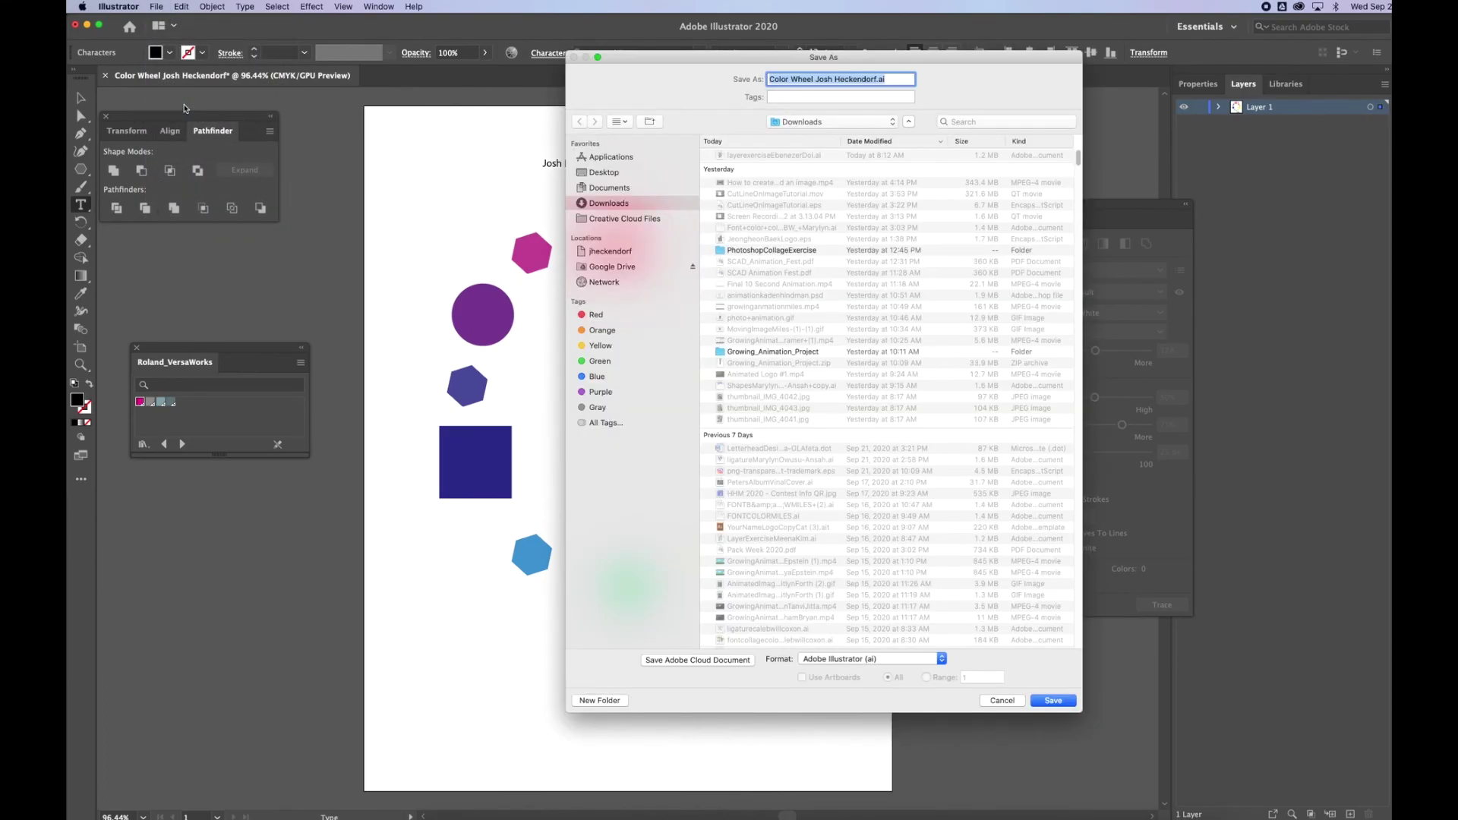
{"action": "left_click", "coordinate": [617, 220]}
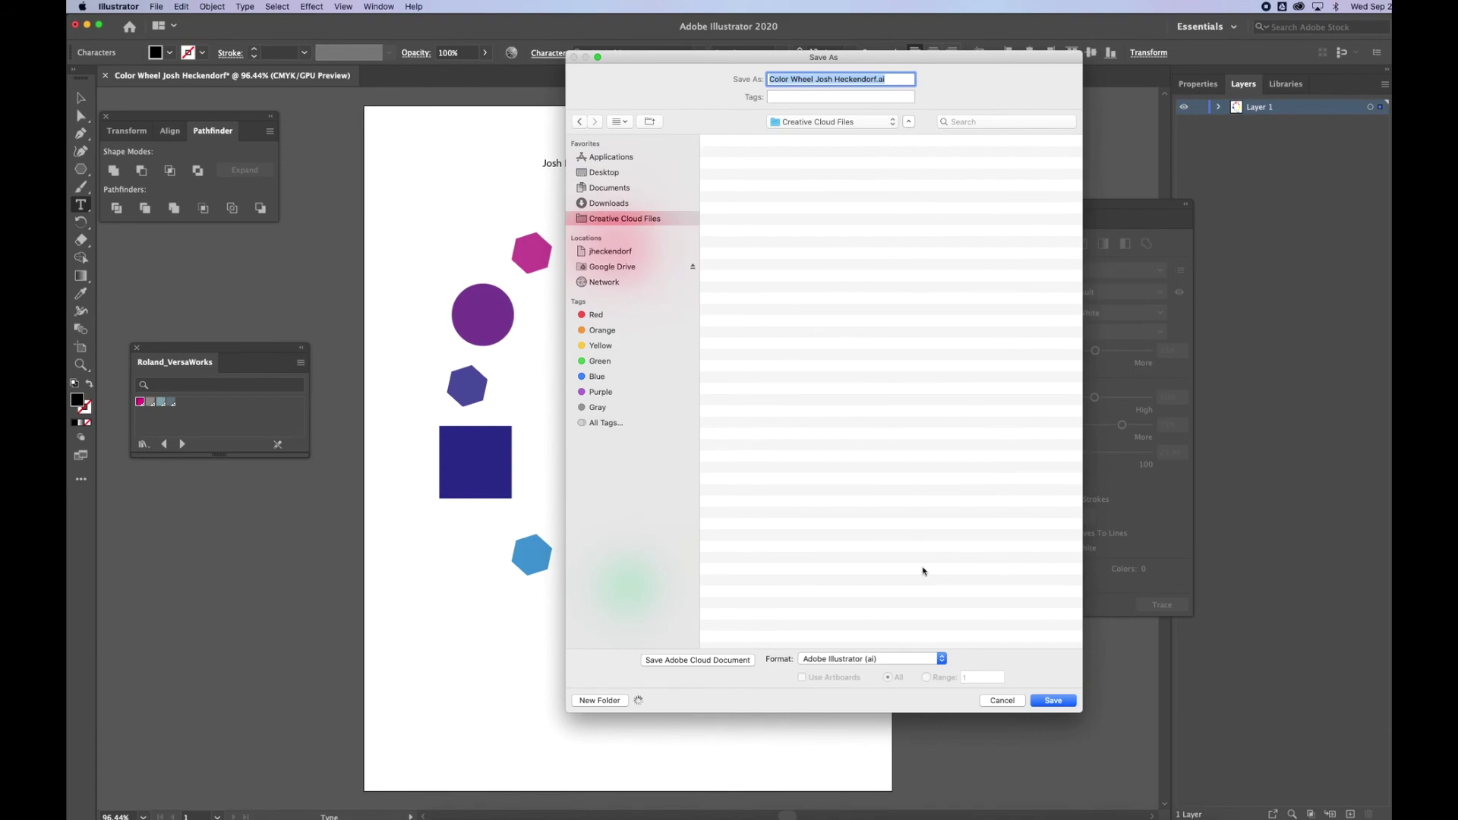
{"action": "left_click", "coordinate": [921, 656]}
{"action": "left_click", "coordinate": [904, 694]}
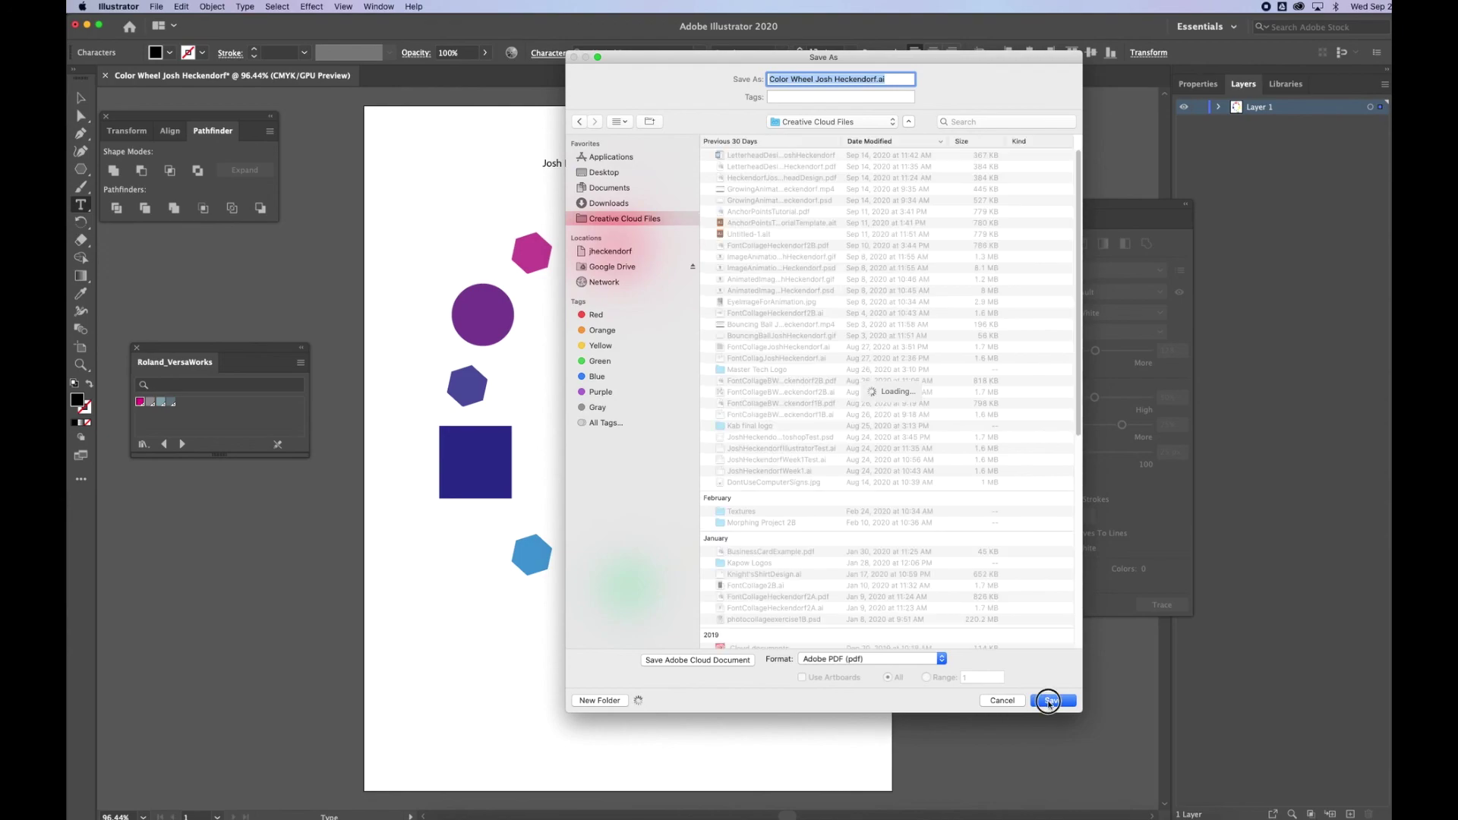
{"action": "left_click", "coordinate": [1051, 700]}
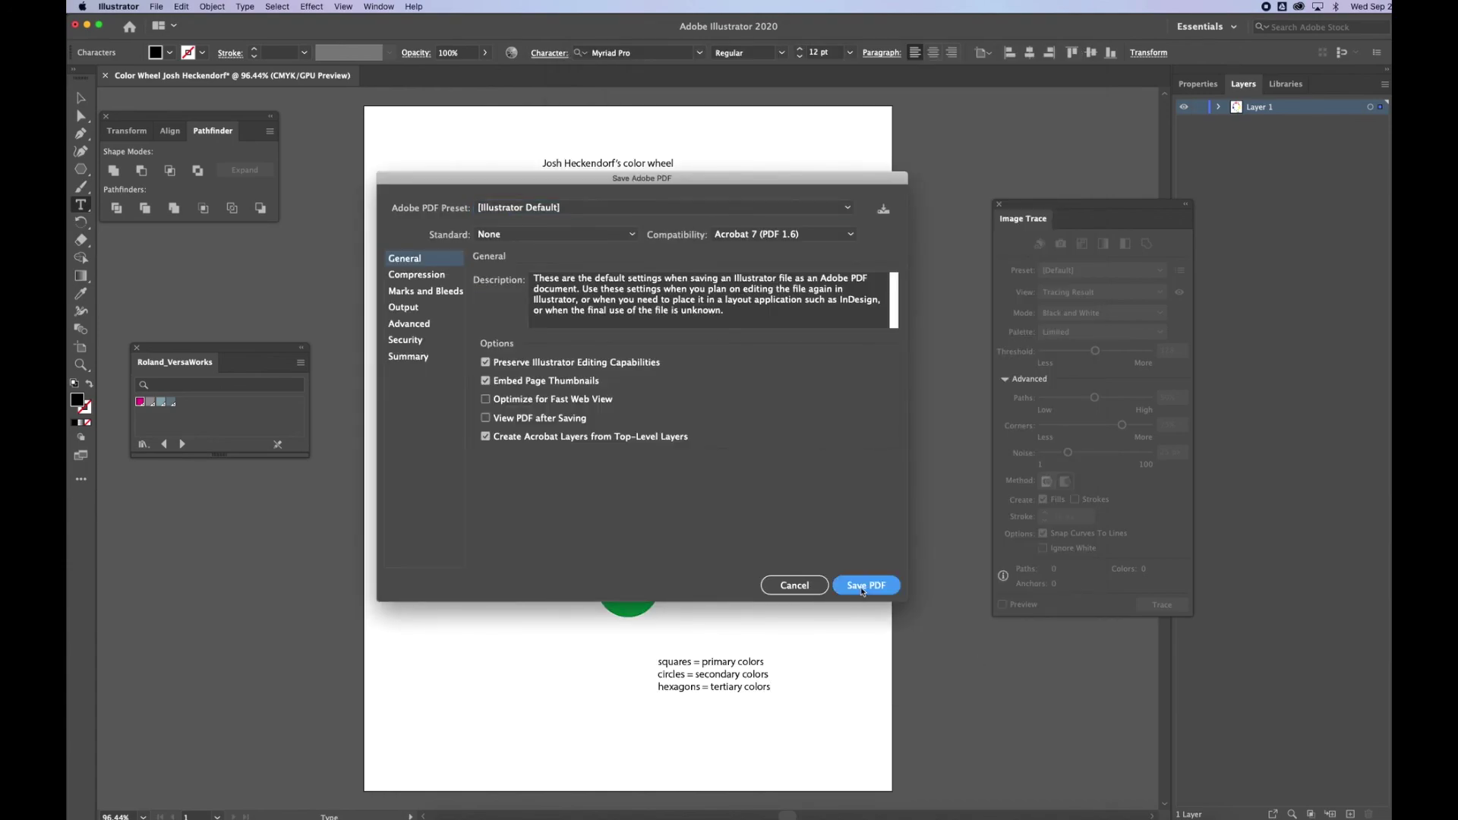
{"action": "left_click", "coordinate": [864, 583]}
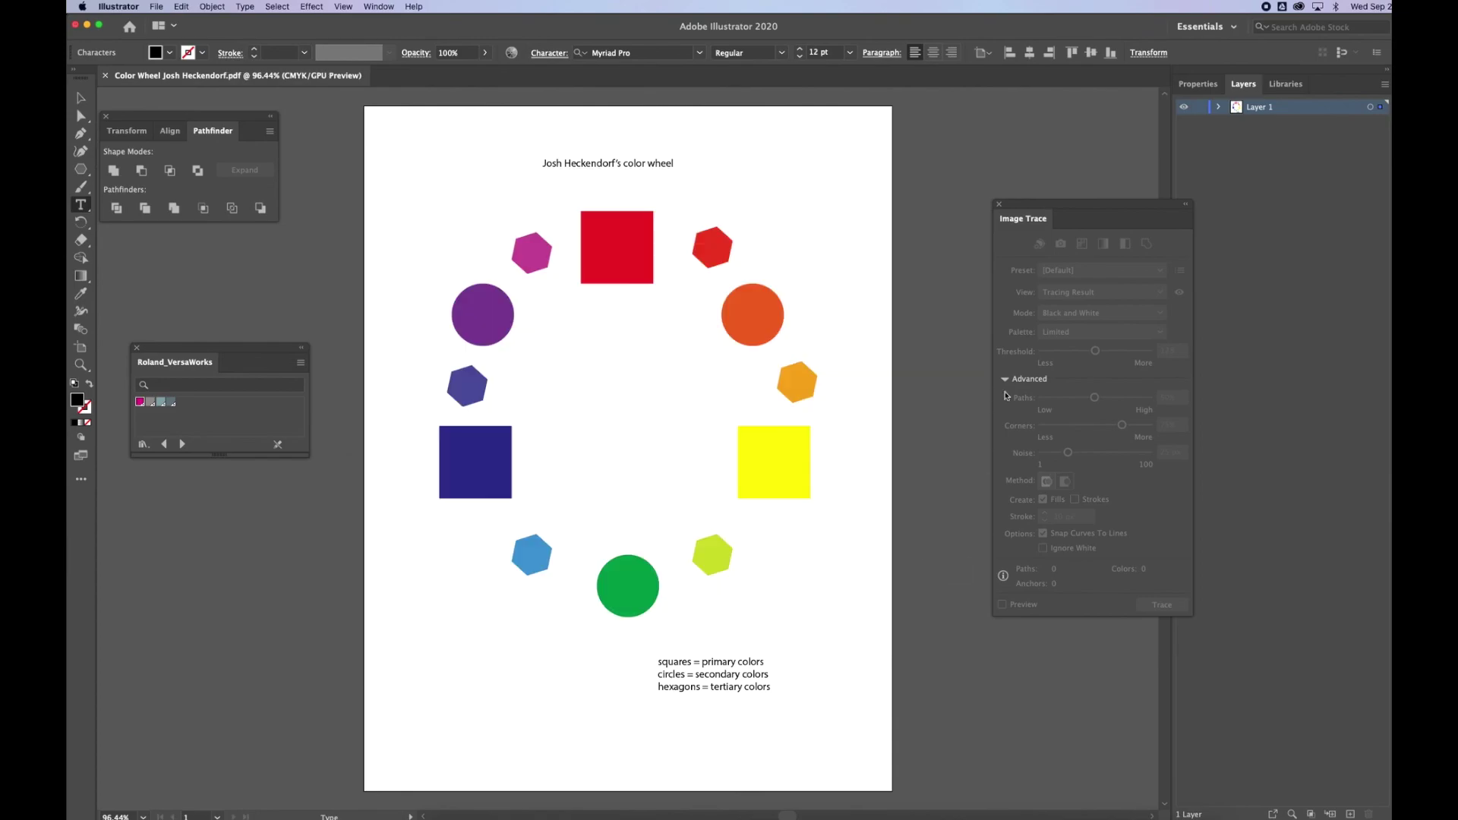